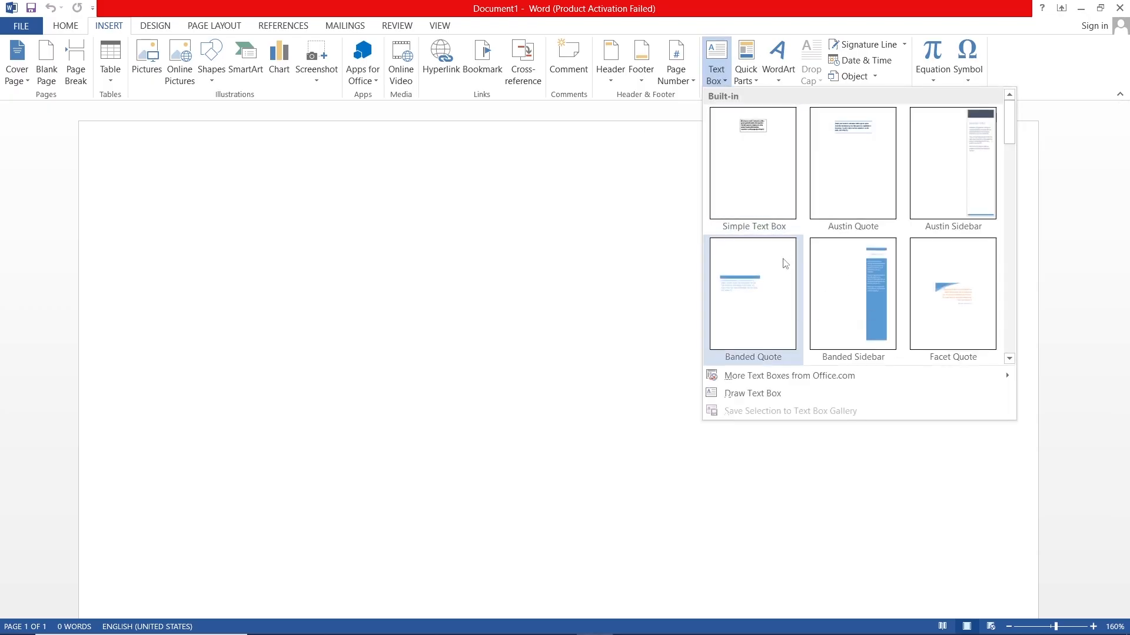
Step: Insert the built-in Facet Quote text box into the blank document
scroll(800, 261, "down", 3)
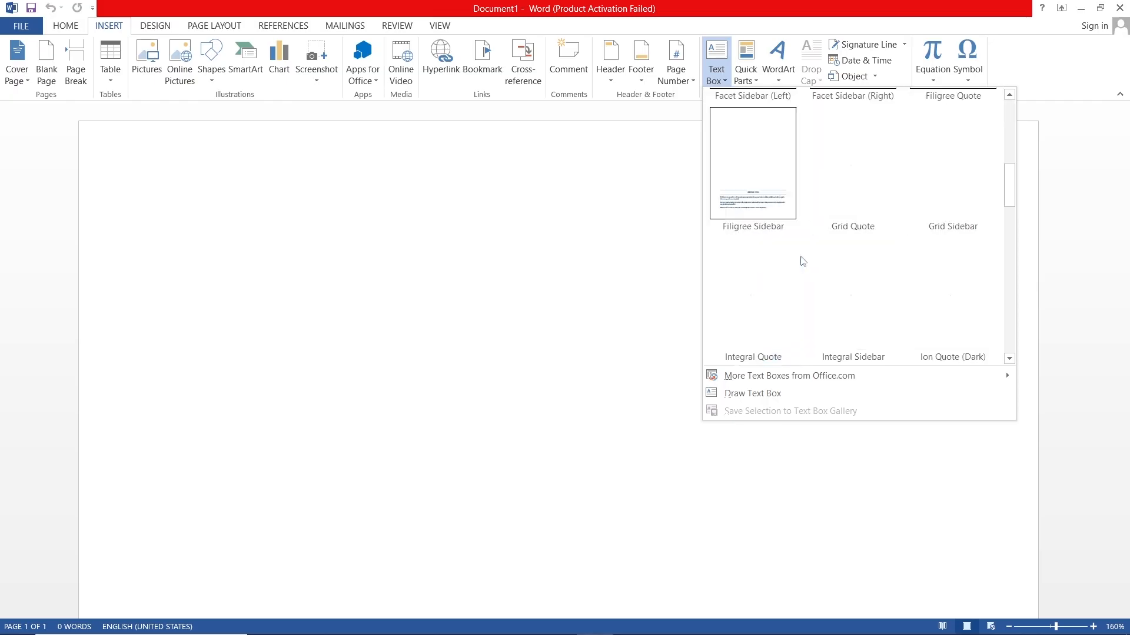
scroll(854, 258, "up", 3)
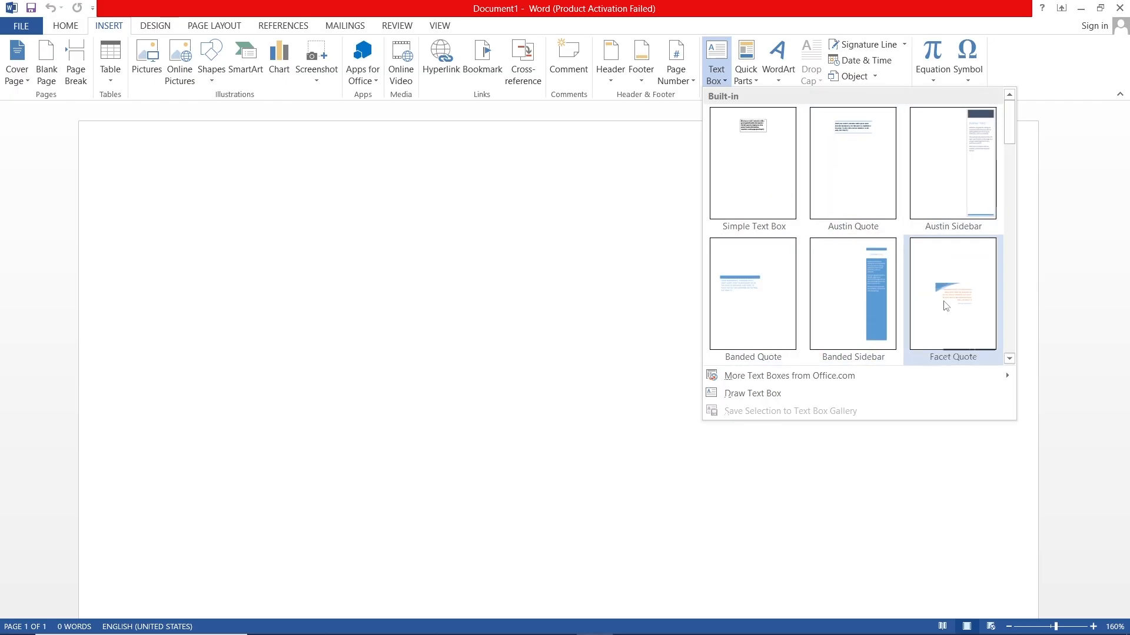
left_click(945, 306)
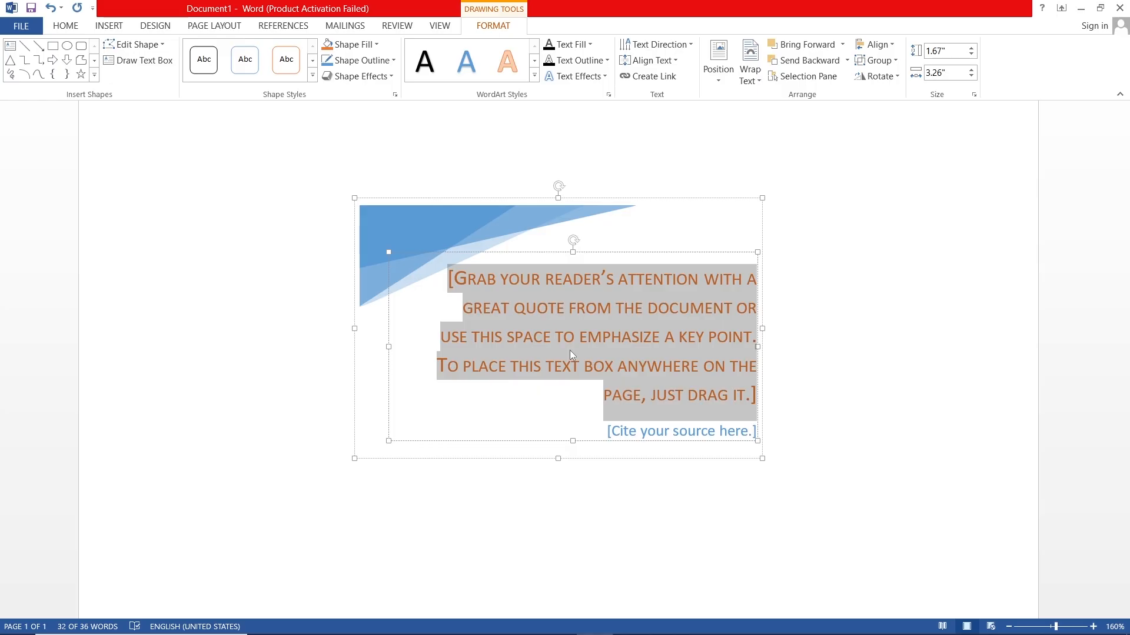
Step: Set the font color of the quote placeholder text in the text box to the standard dark blue
left_click(542, 530)
scroll(510, 336, "up", 3)
triple_click(556, 344)
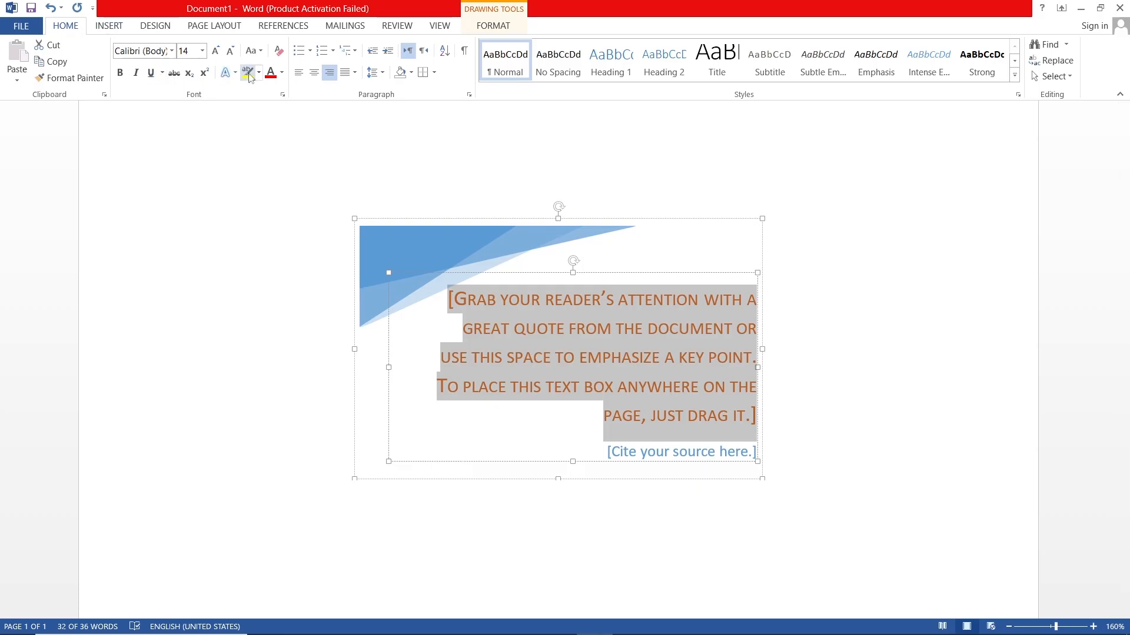
left_click(281, 72)
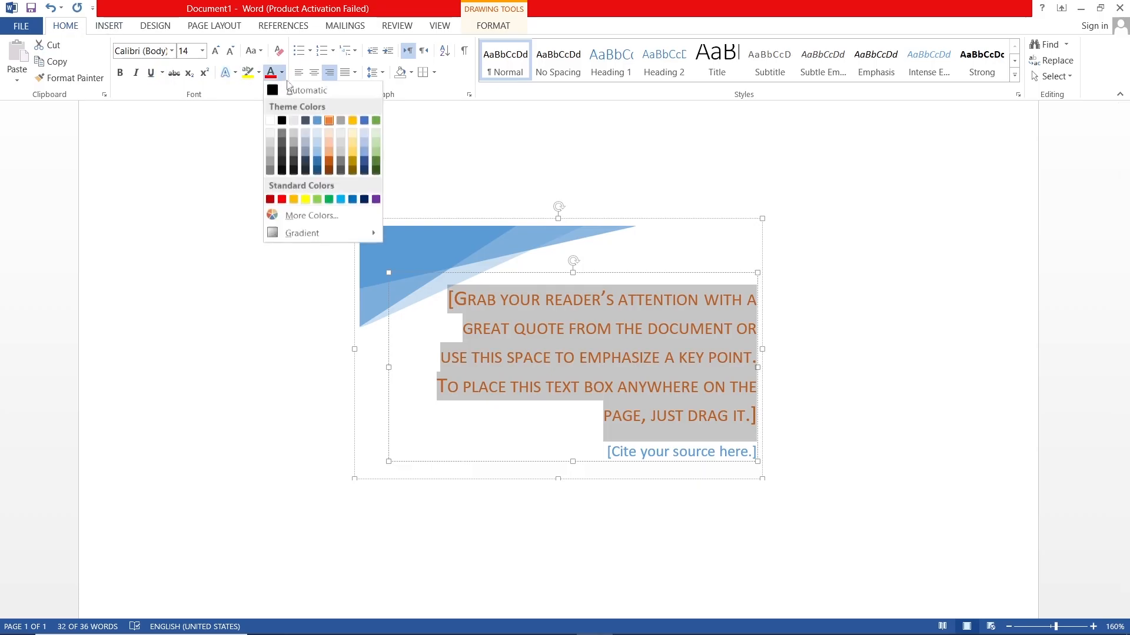
left_click(365, 201)
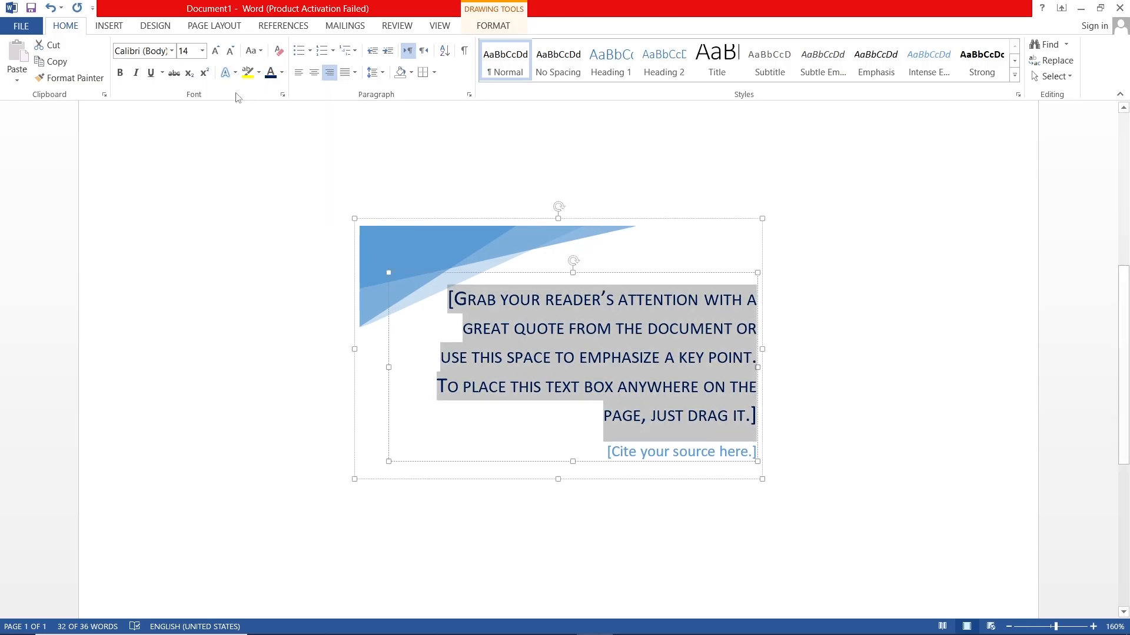
Step: Set the font of the quote placeholder text to Adobe Heiti Std R and deselect the text box
left_click(216, 51)
left_click(230, 51)
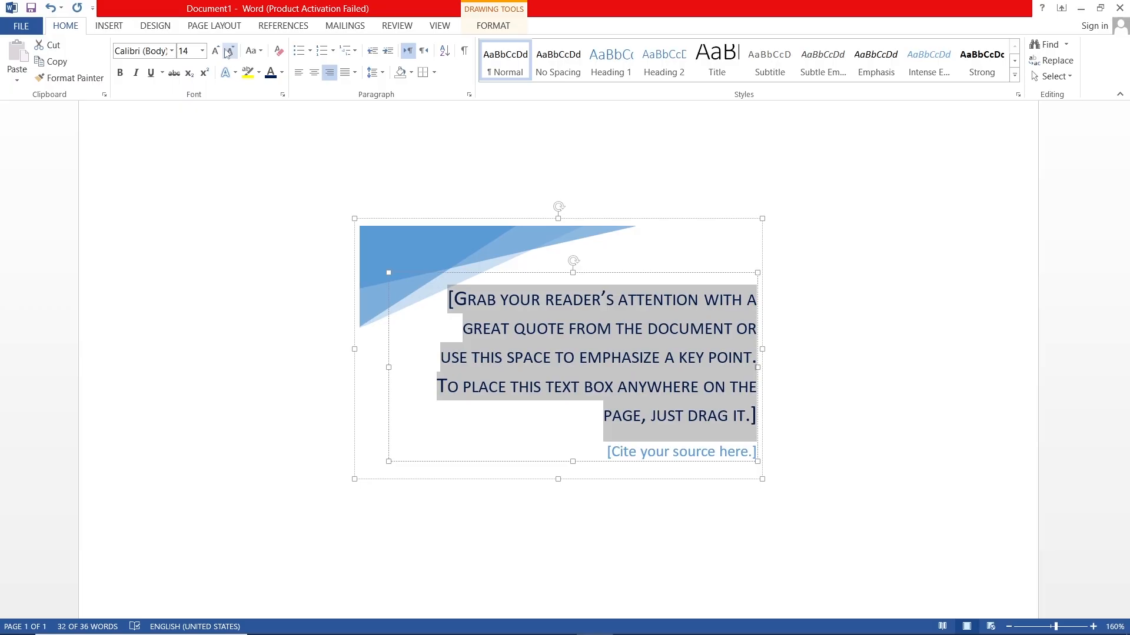
left_click(171, 51)
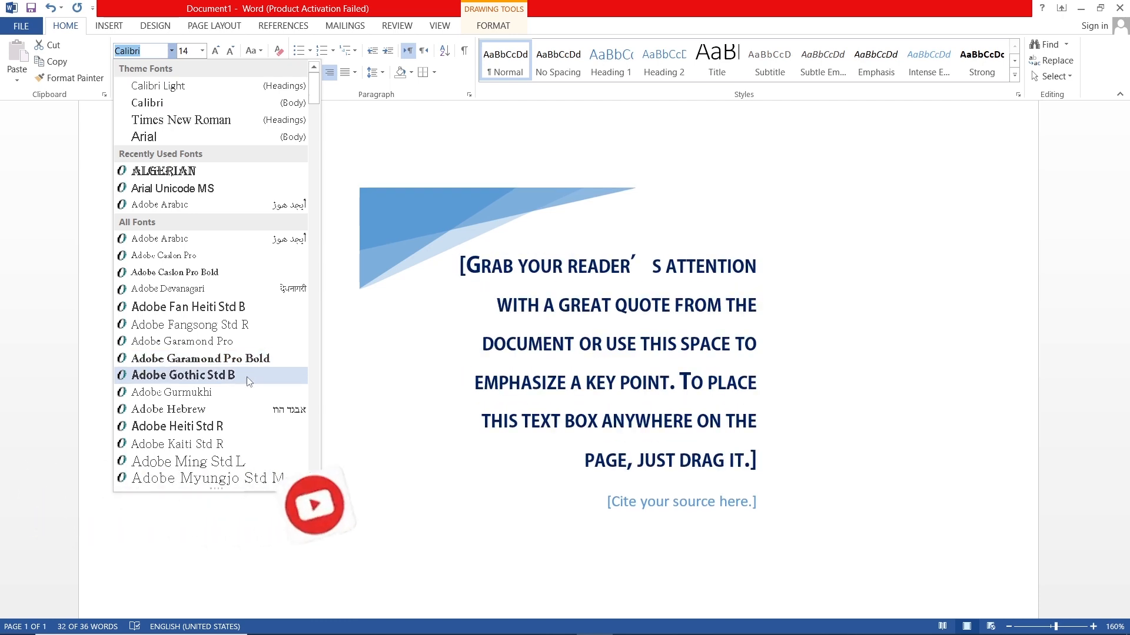
left_click(256, 426)
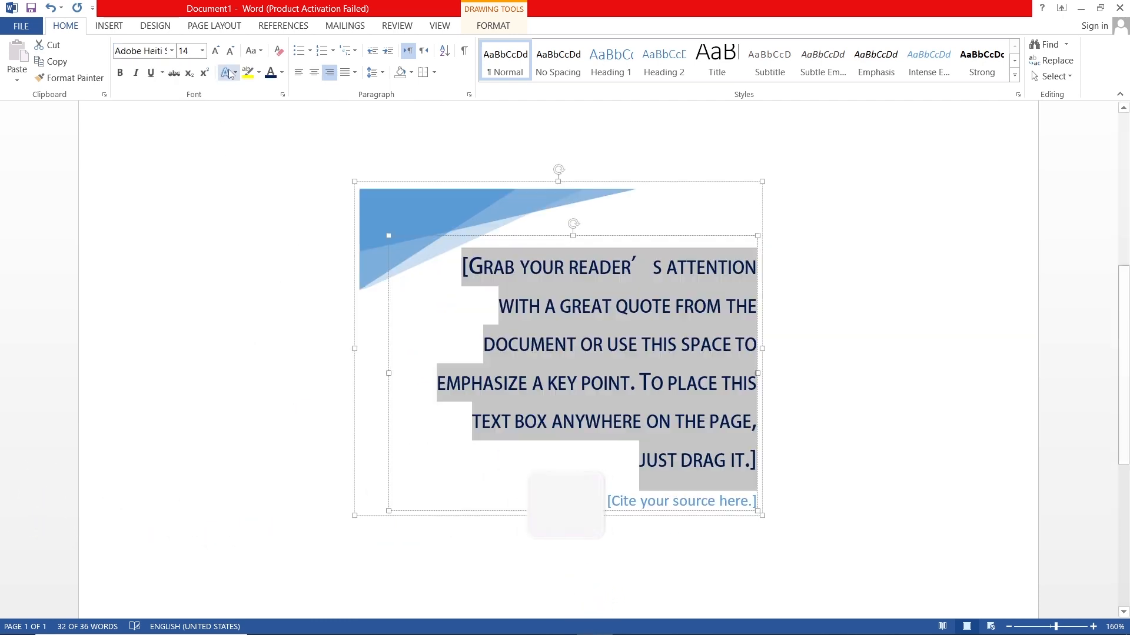
left_click(260, 171)
scroll(286, 180, "down", 4)
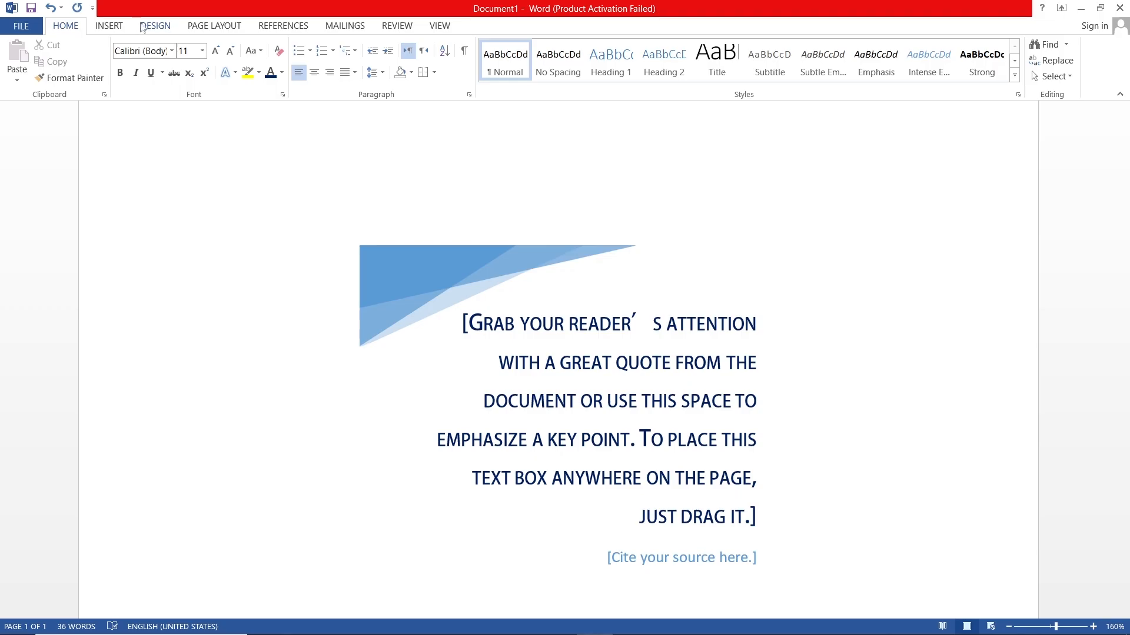
Step: Select all of the document's content and start saving it to the Text Box Gallery as a new building block
left_click(116, 27)
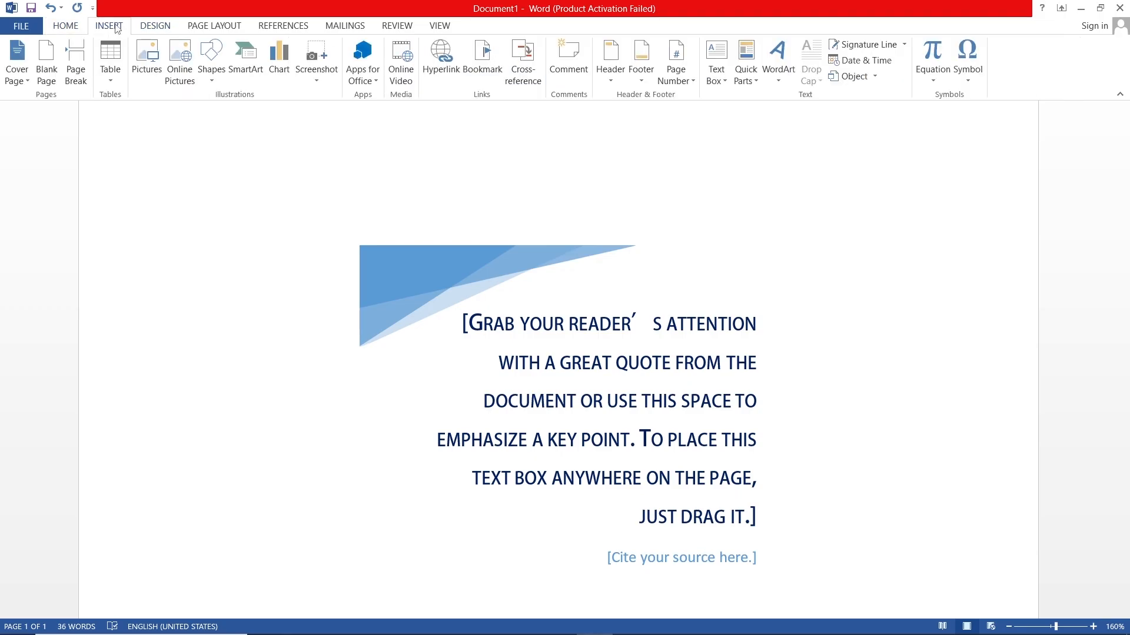
scroll(285, 227, "down", 1)
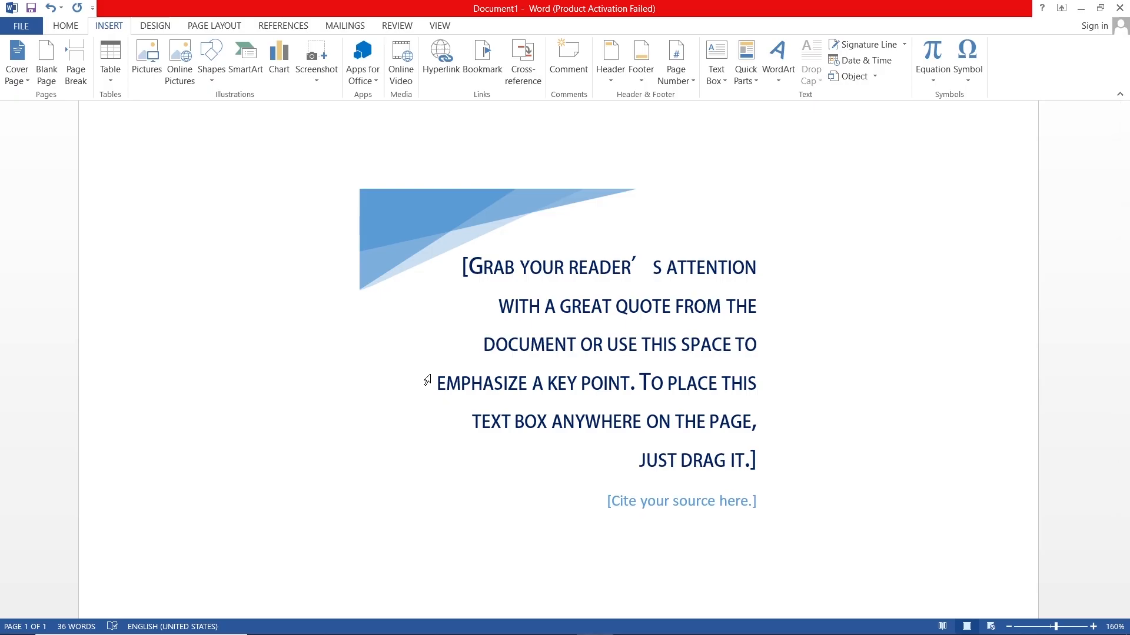
key("ctrl")
key("ctrl+a")
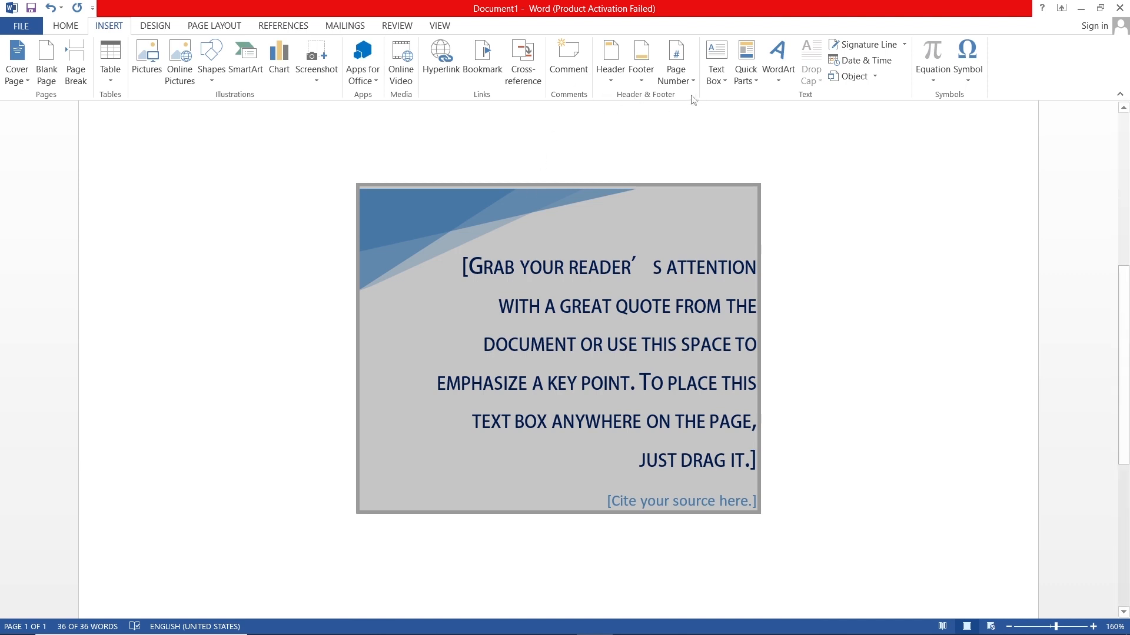
left_click(716, 69)
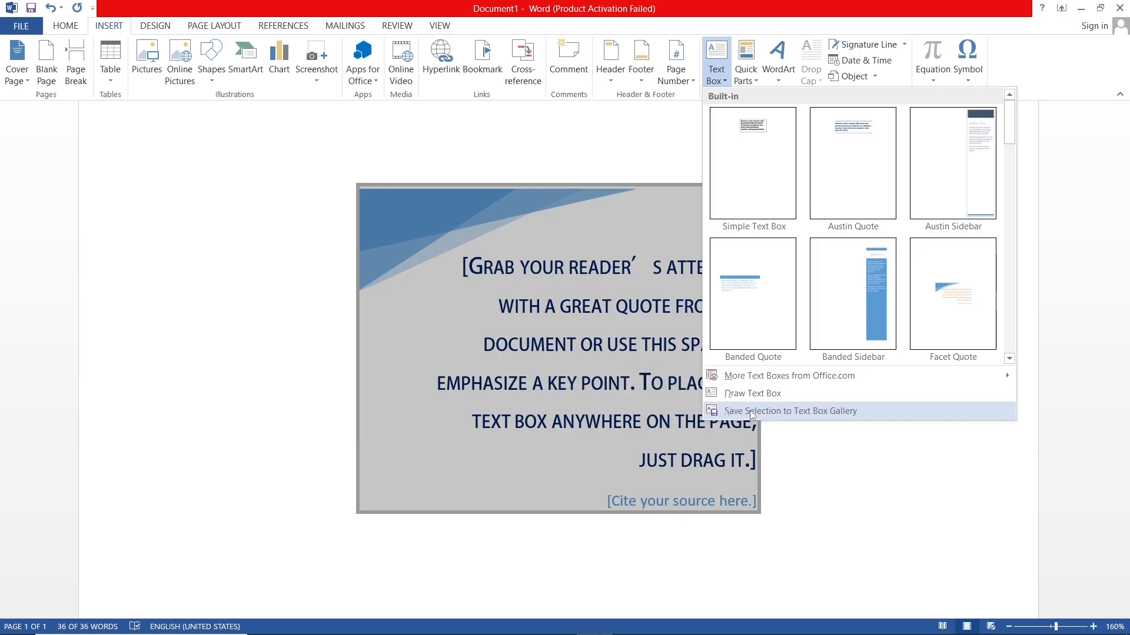
left_click(828, 411)
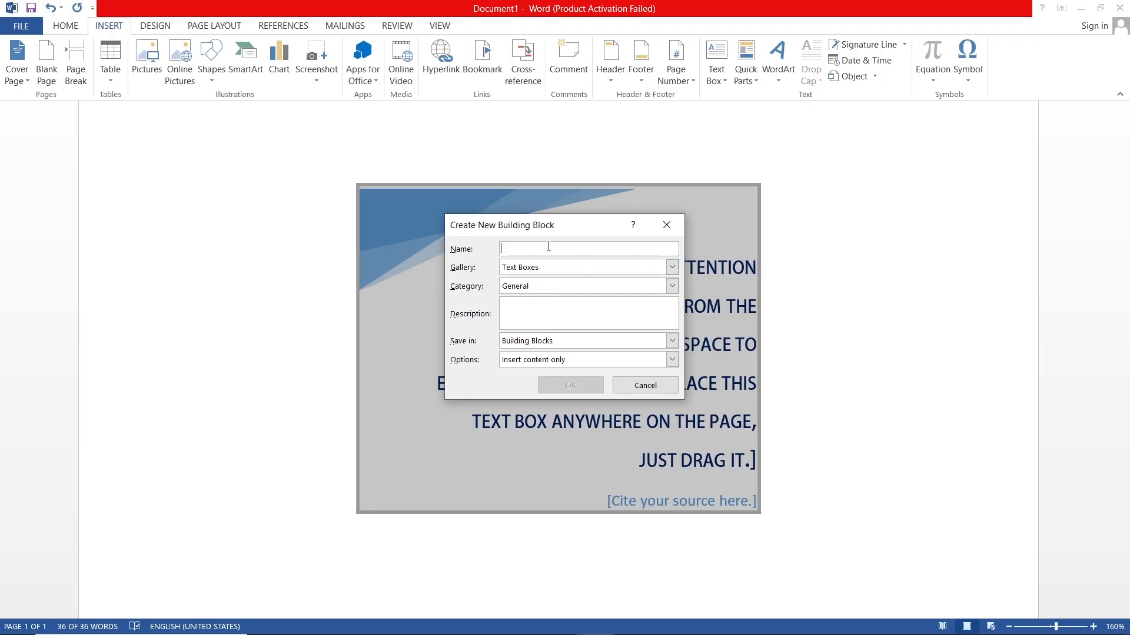
type("one")
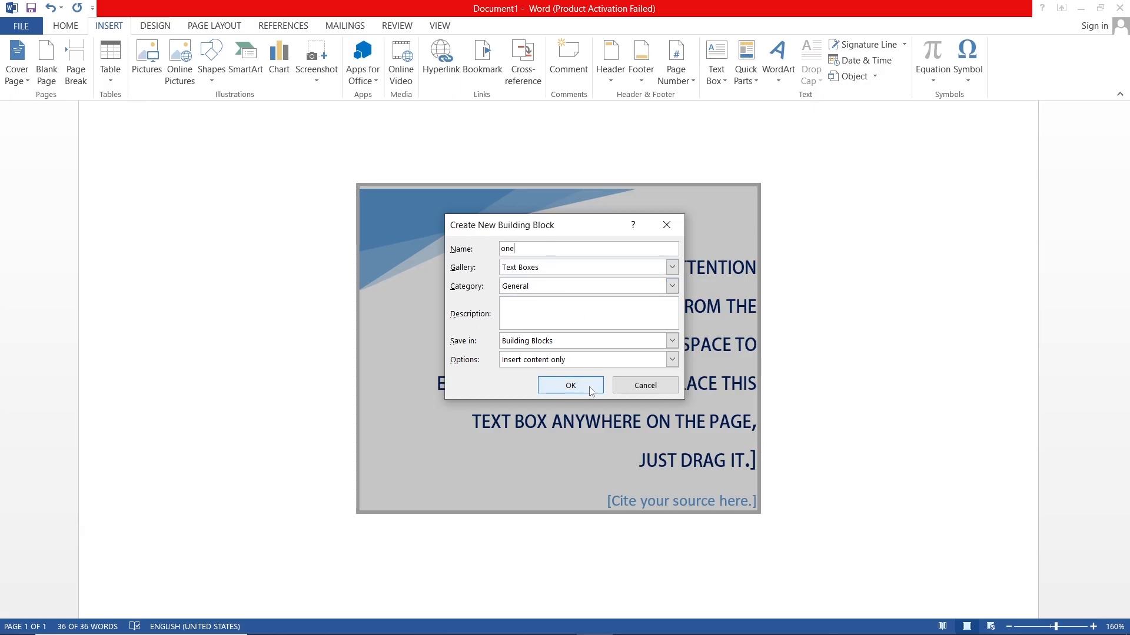
key("BackSpace")
key("BackSpace")
key("BackSpace")
type("tex")
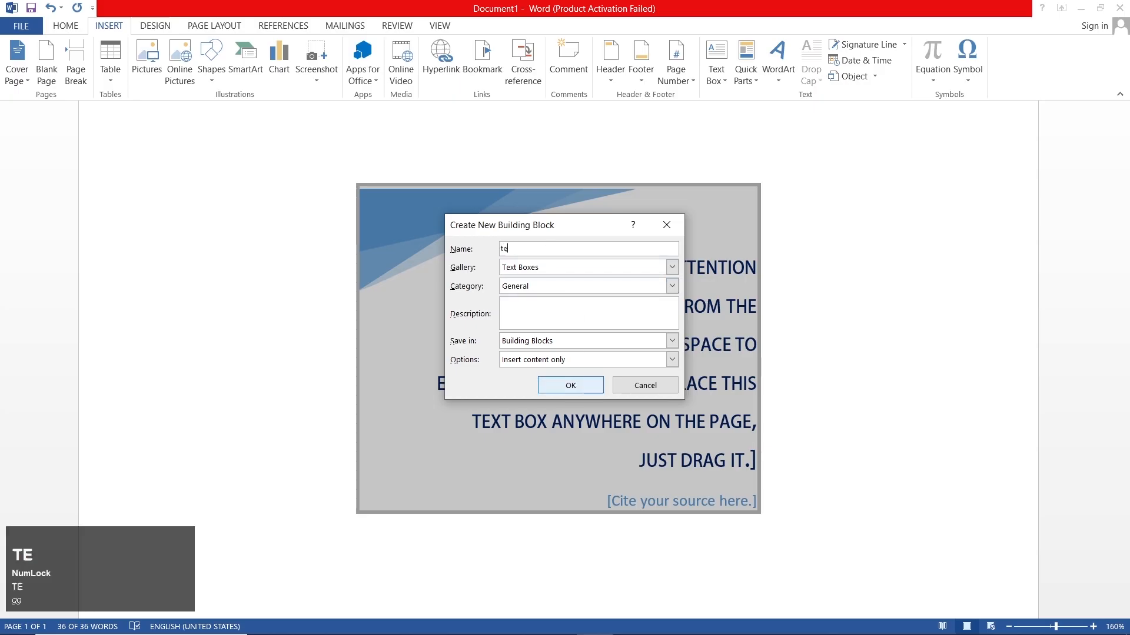
key("BackSpace")
key("BackSpace")
key("BackSpace")
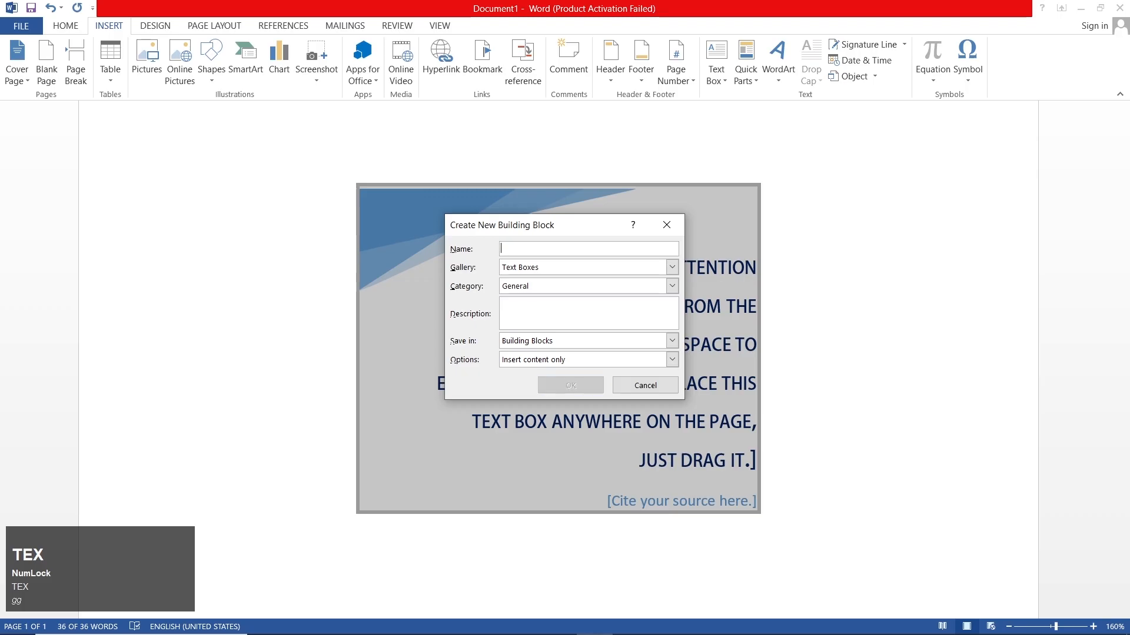
Step: Save the building block under the name "text box" and remove the quote text box from the page
type("te")
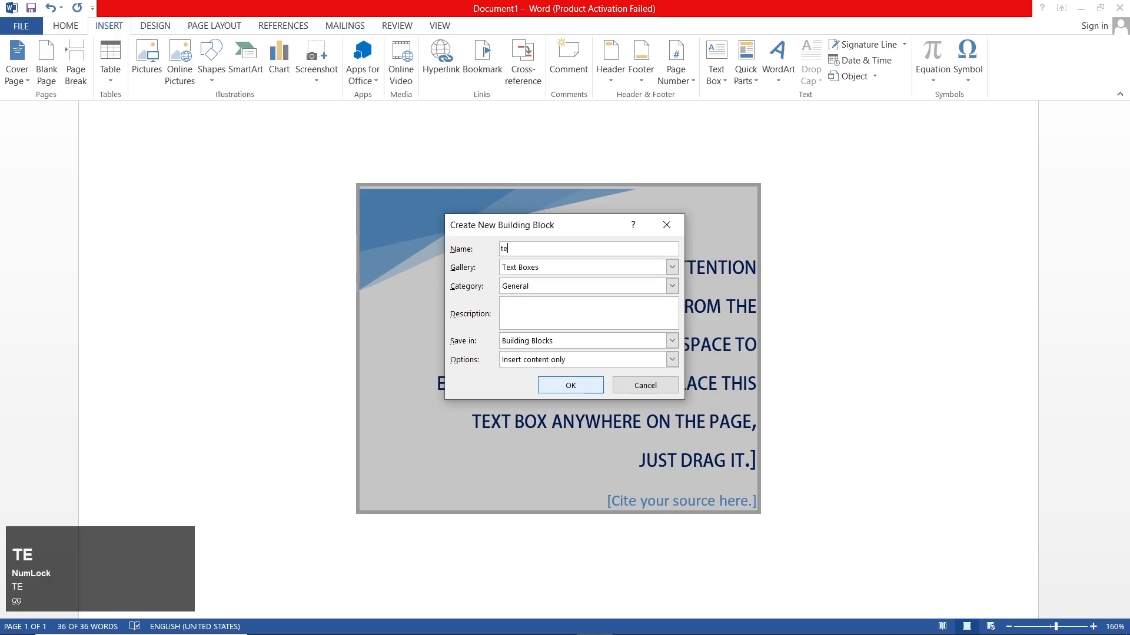
type("xt bodx")
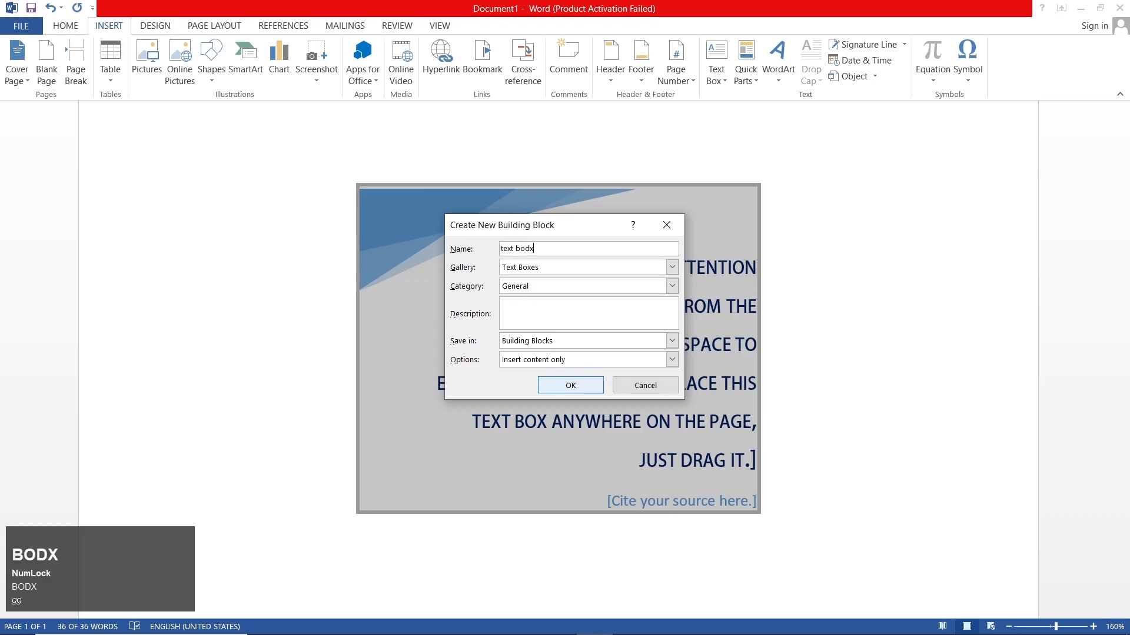
key("BackSpace")
key("BackSpace")
type("x")
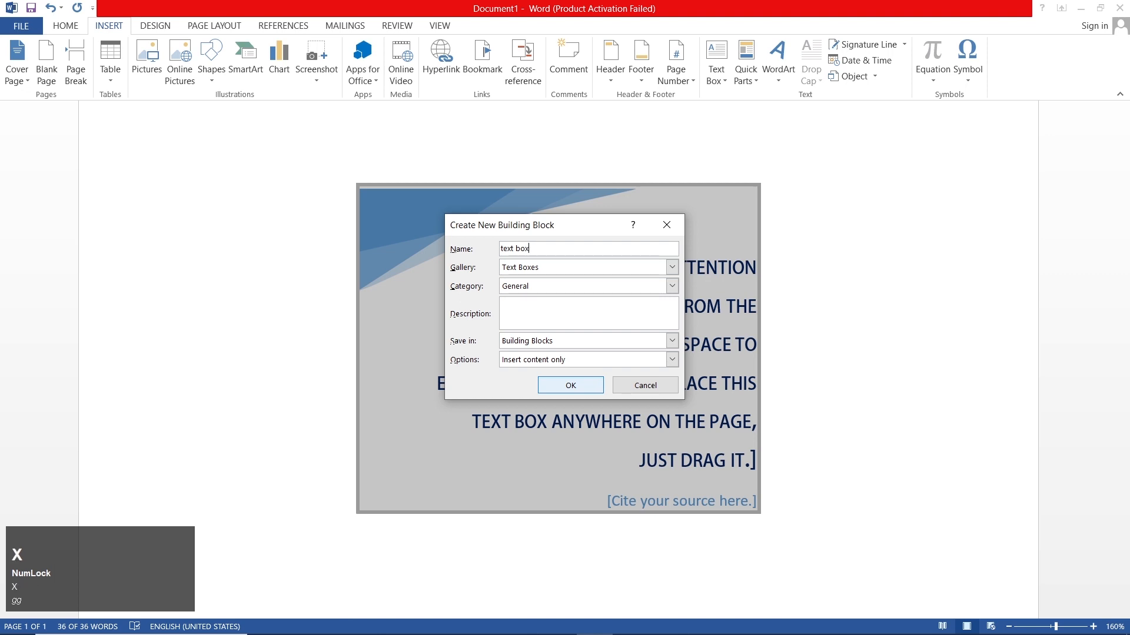
left_click(597, 385)
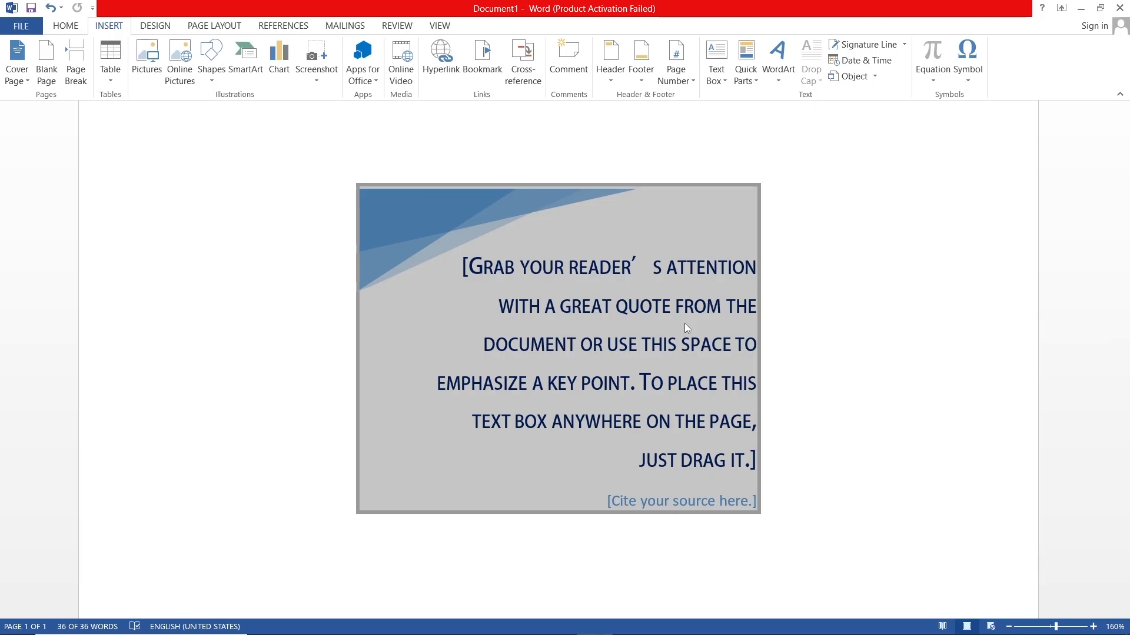
key("ctrl+z")
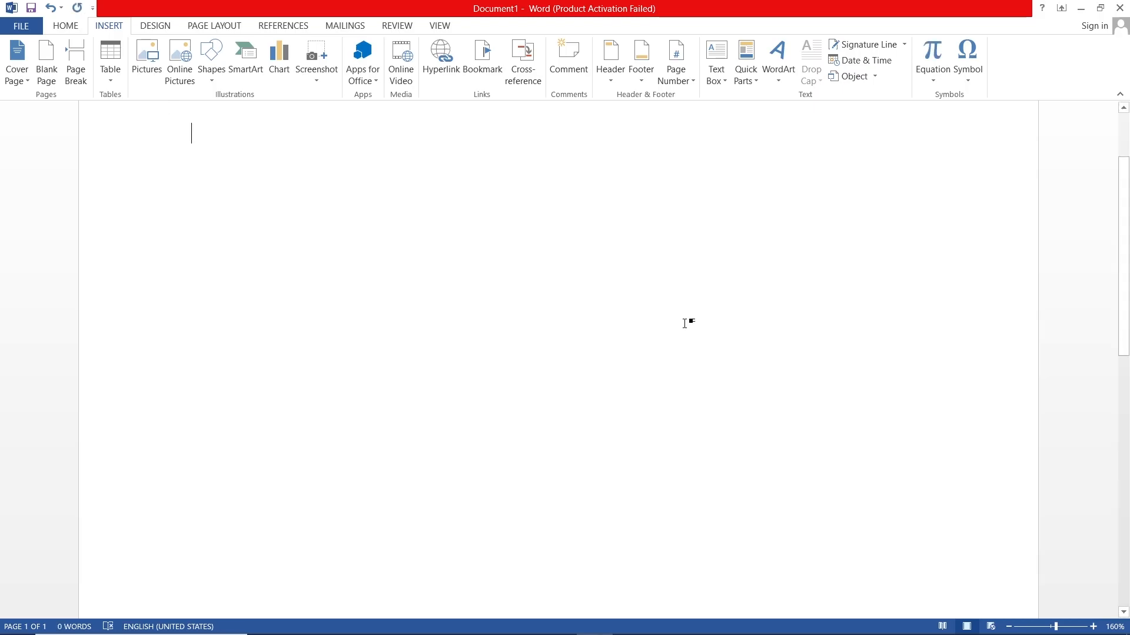
Step: Insert the saved "text box" design from the General category of the text box gallery and undo the insertion
left_click(717, 58)
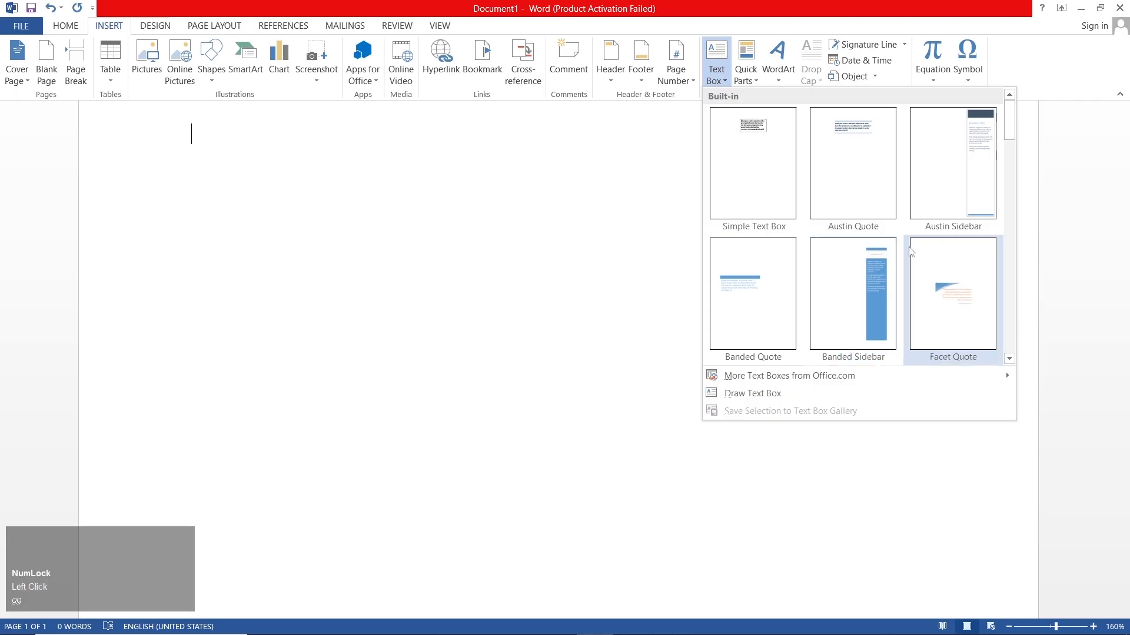
left_click(1010, 153)
left_click_drag(1010, 153, 1008, 353)
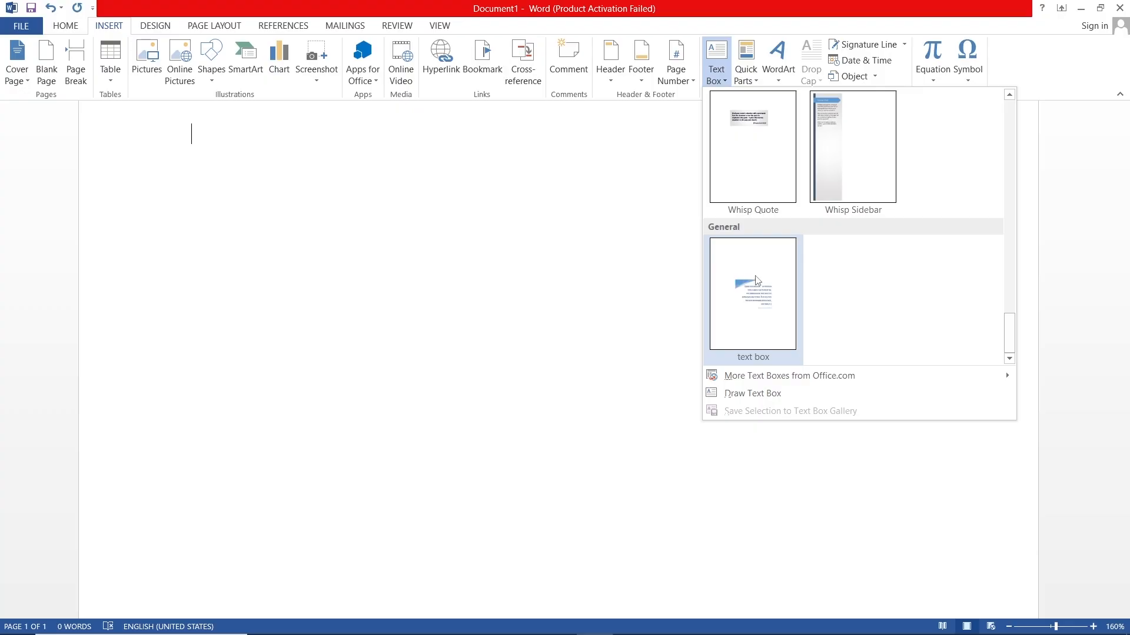
left_click(757, 281)
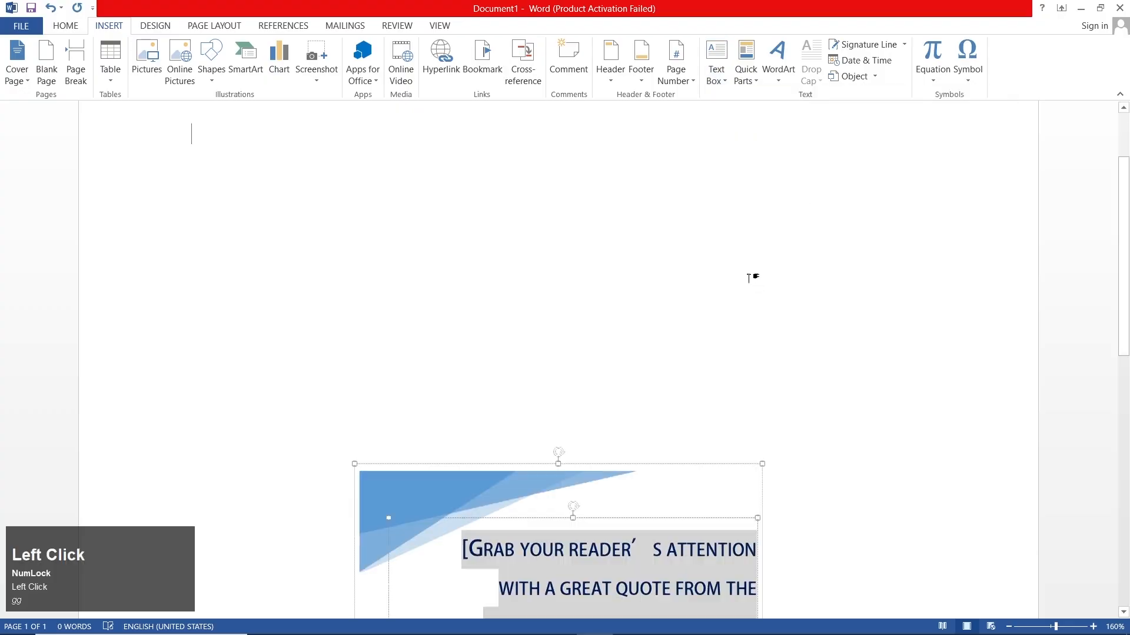
scroll(616, 283, "down", 3)
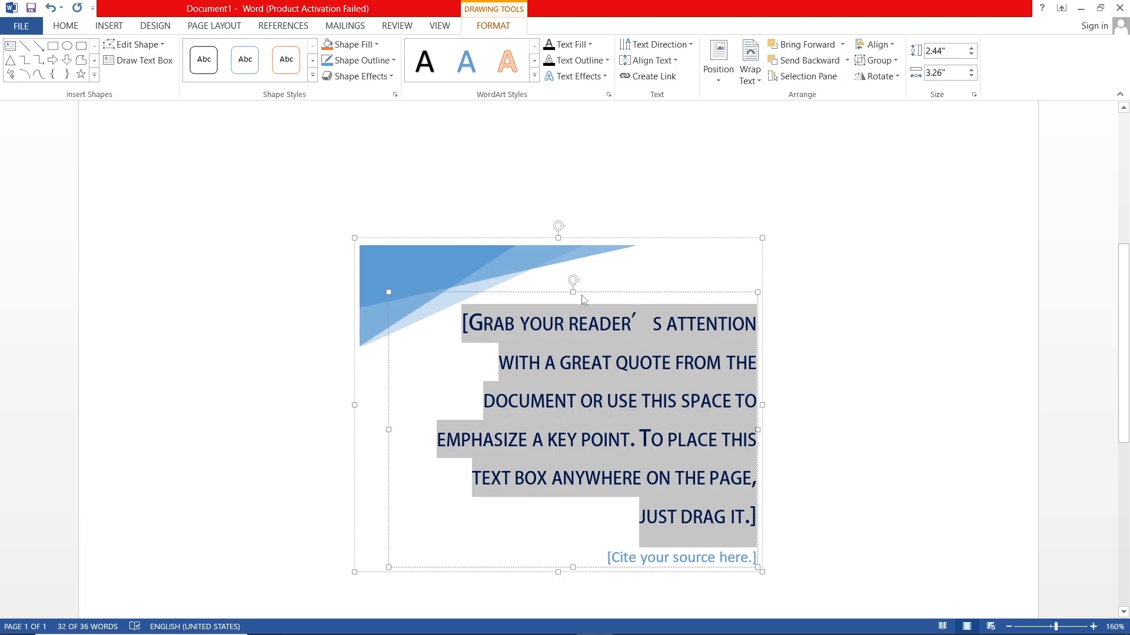
key("ctrl+z")
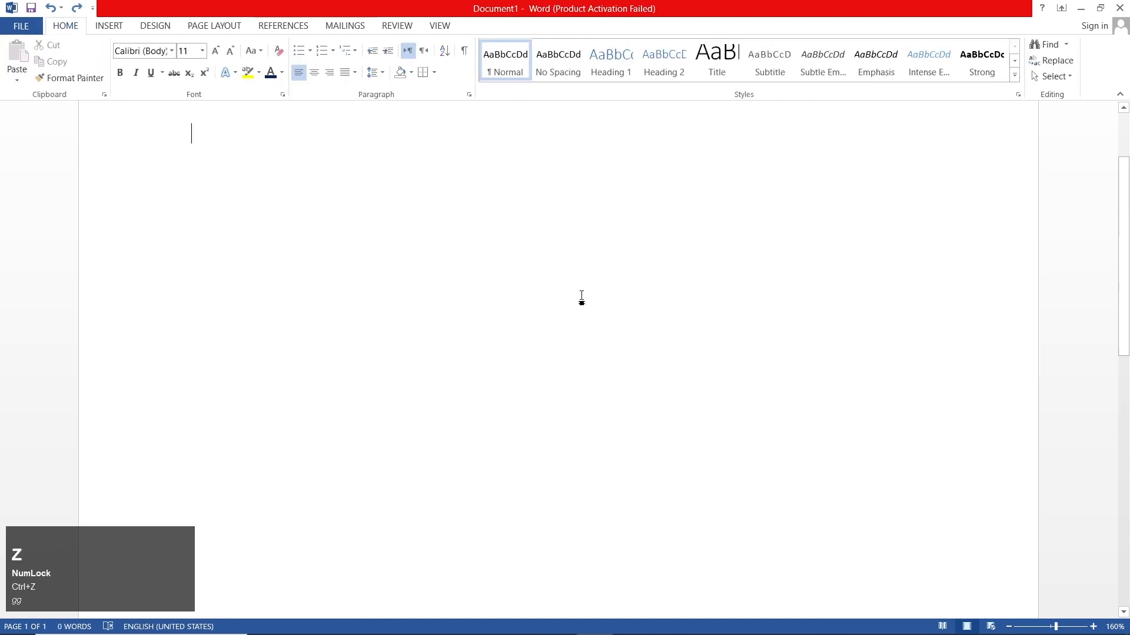
Step: Insert a WordArt object in the style Gradient Fill - Blue, Accent 1, Reflection
left_click(109, 26)
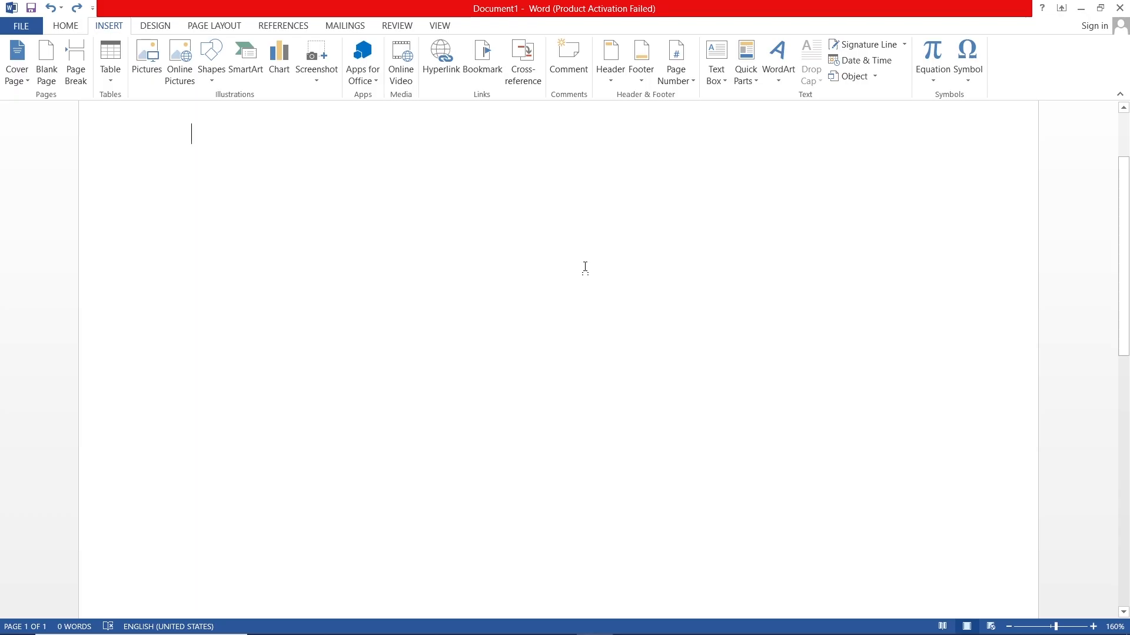
scroll(585, 267, "up", 2)
left_click(783, 86)
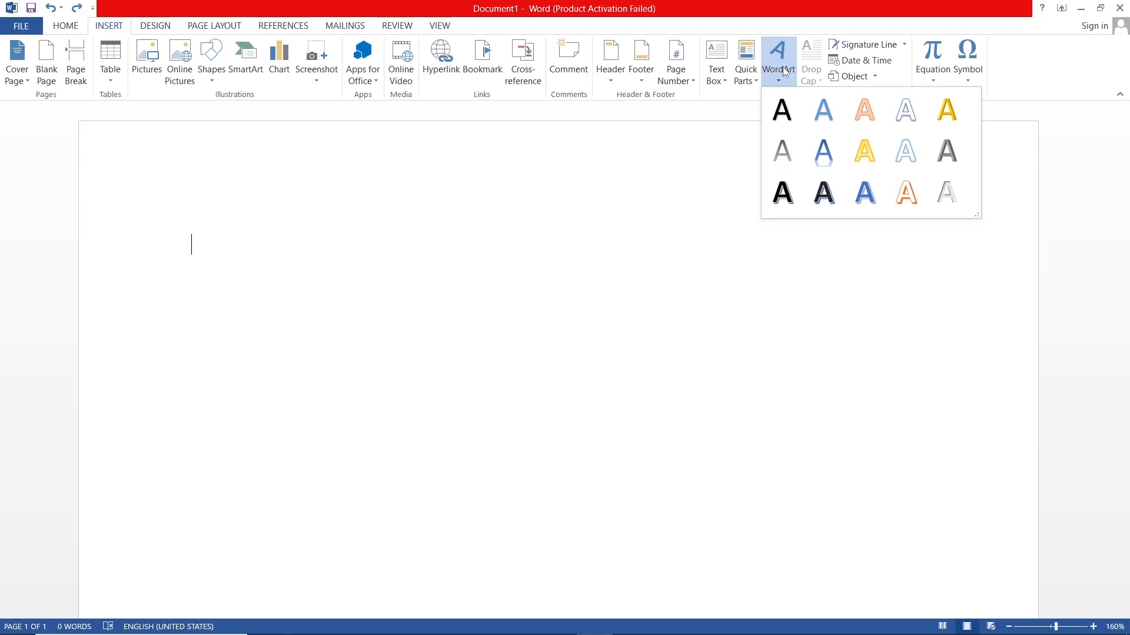
left_click(831, 156)
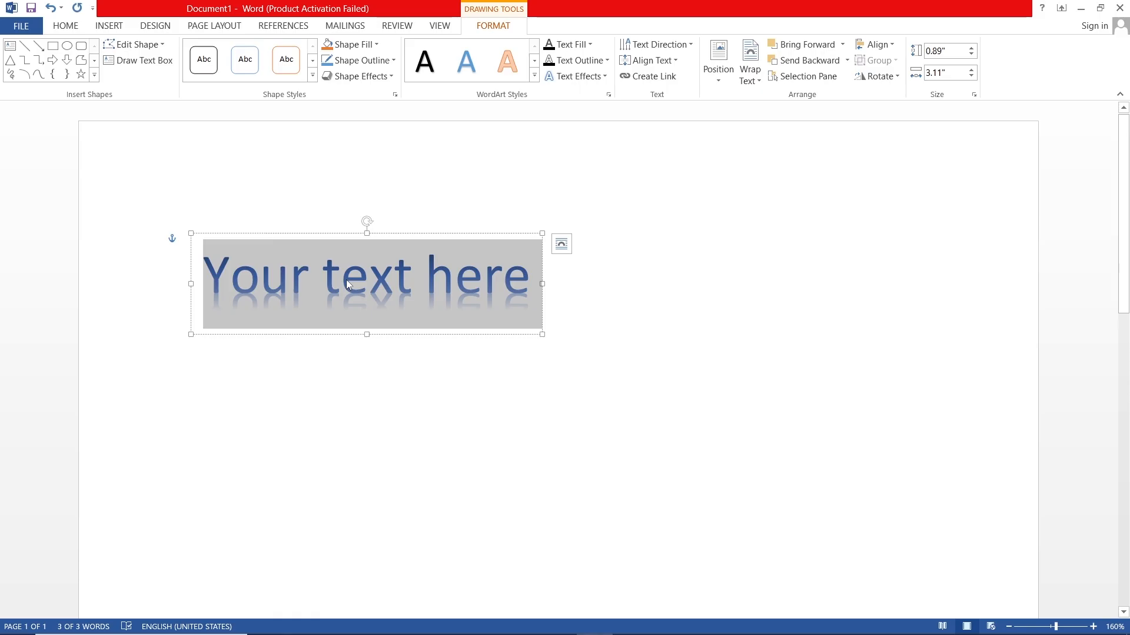
Step: Replace the WordArt placeholder text with "Teaching is good thing"
type("tec")
key("BackSpace")
type("aching is ")
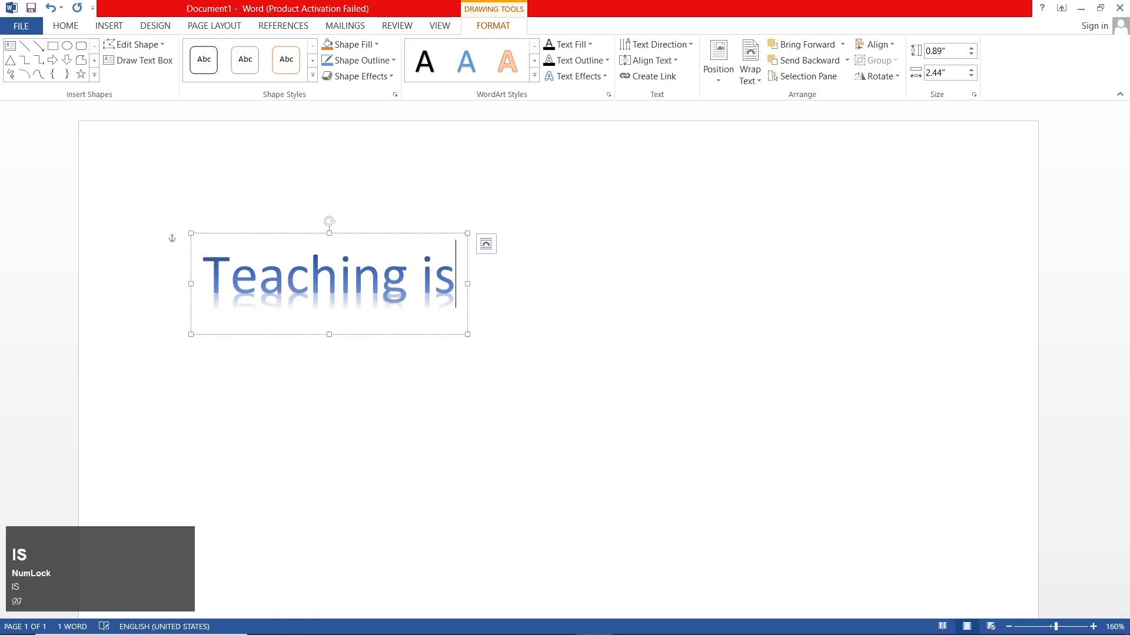
type("good things")
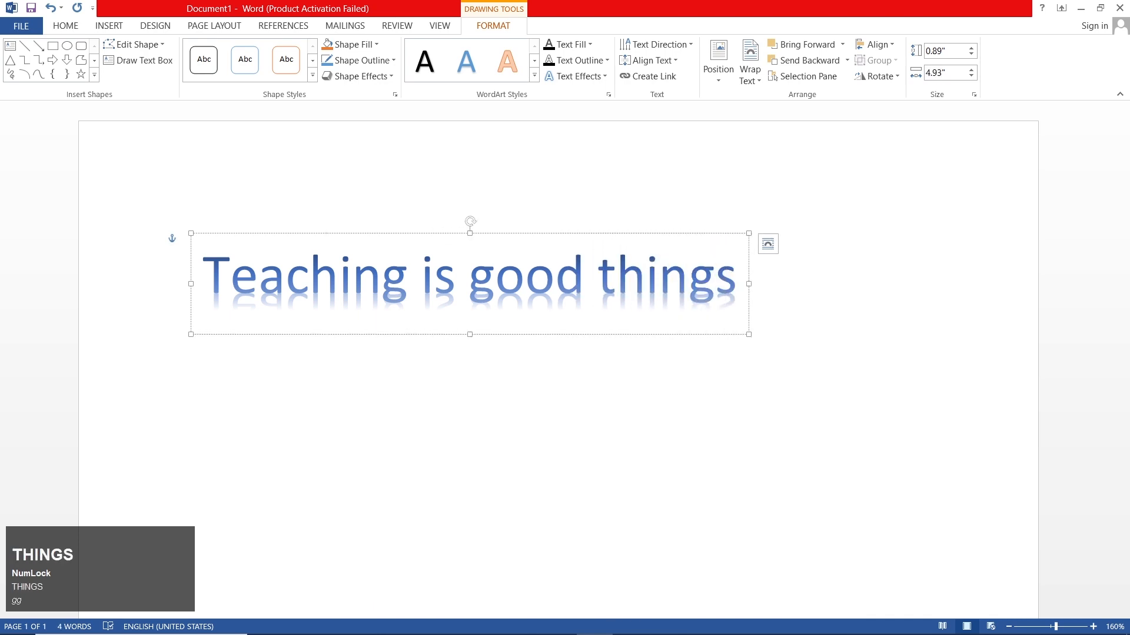
key("BackSpace")
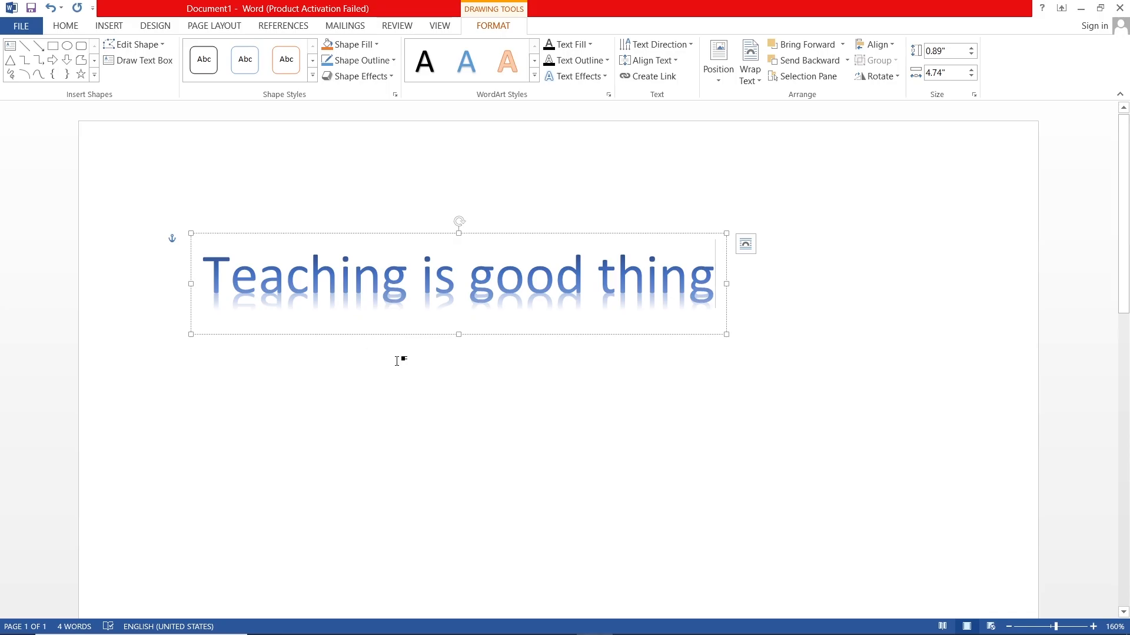
Step: Select the WordArt text and open the shape fill color choices for its box
left_click(727, 335)
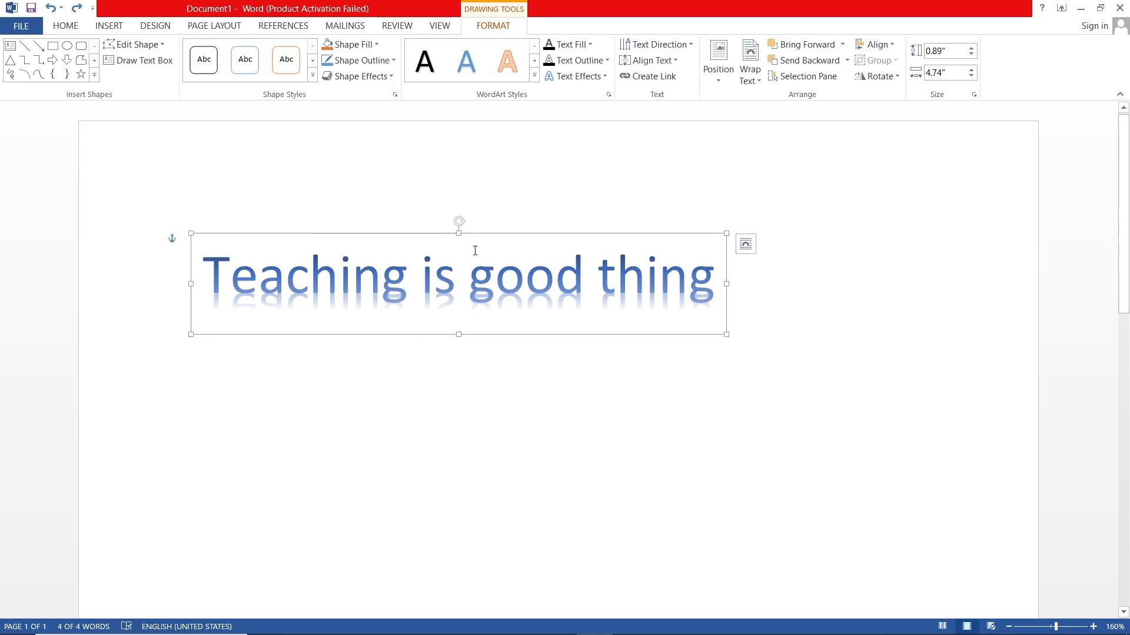
triple_click(458, 269)
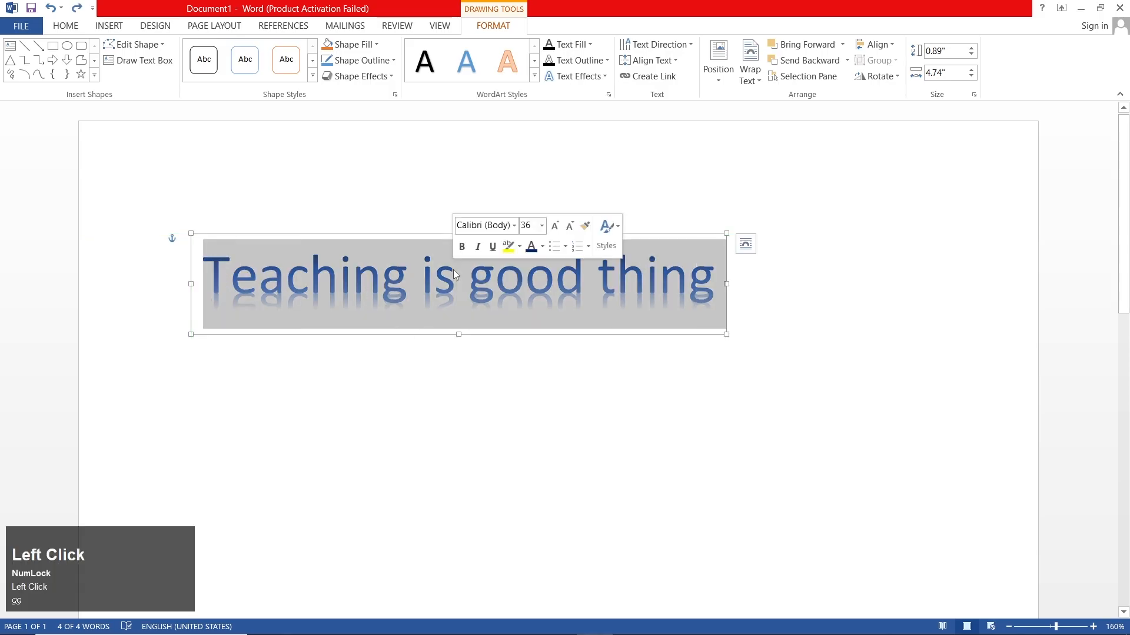
left_click(498, 29)
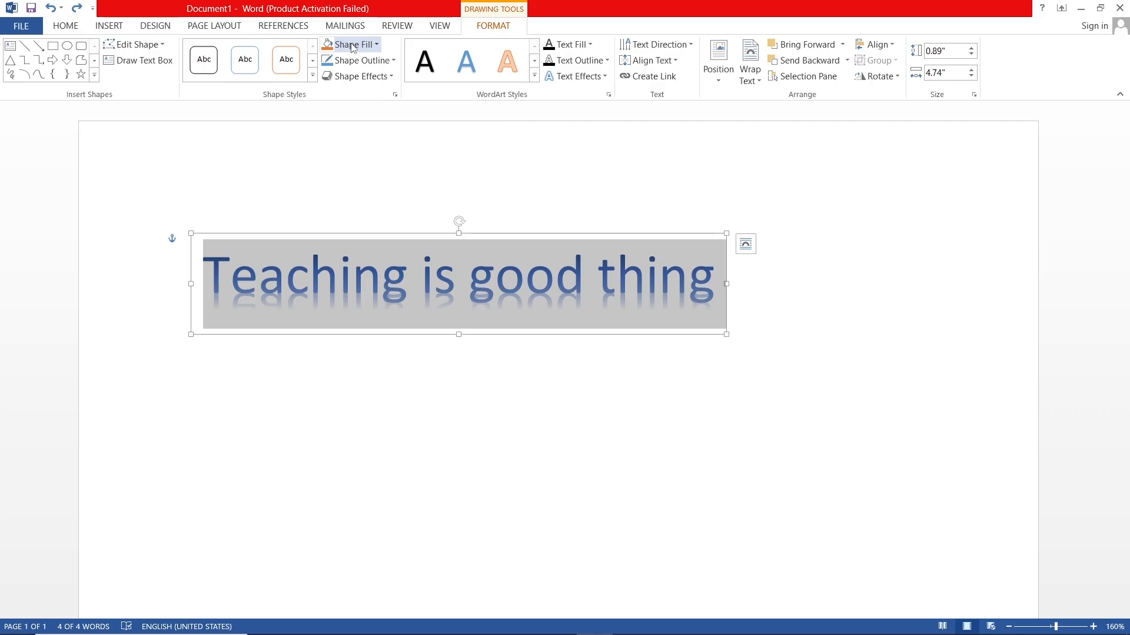
left_click(353, 45)
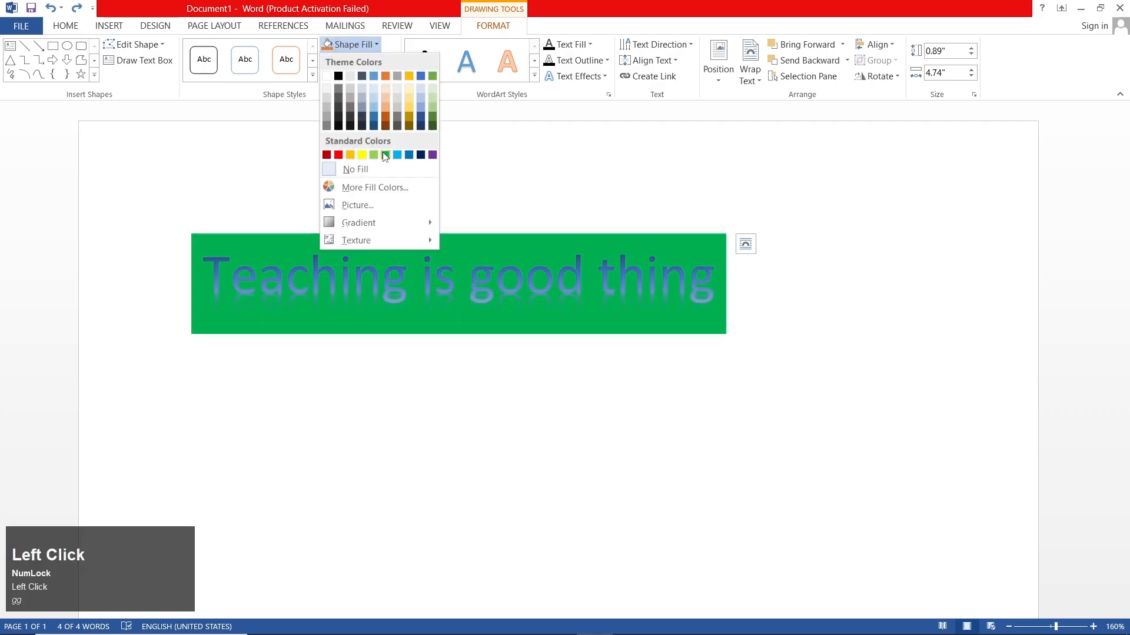
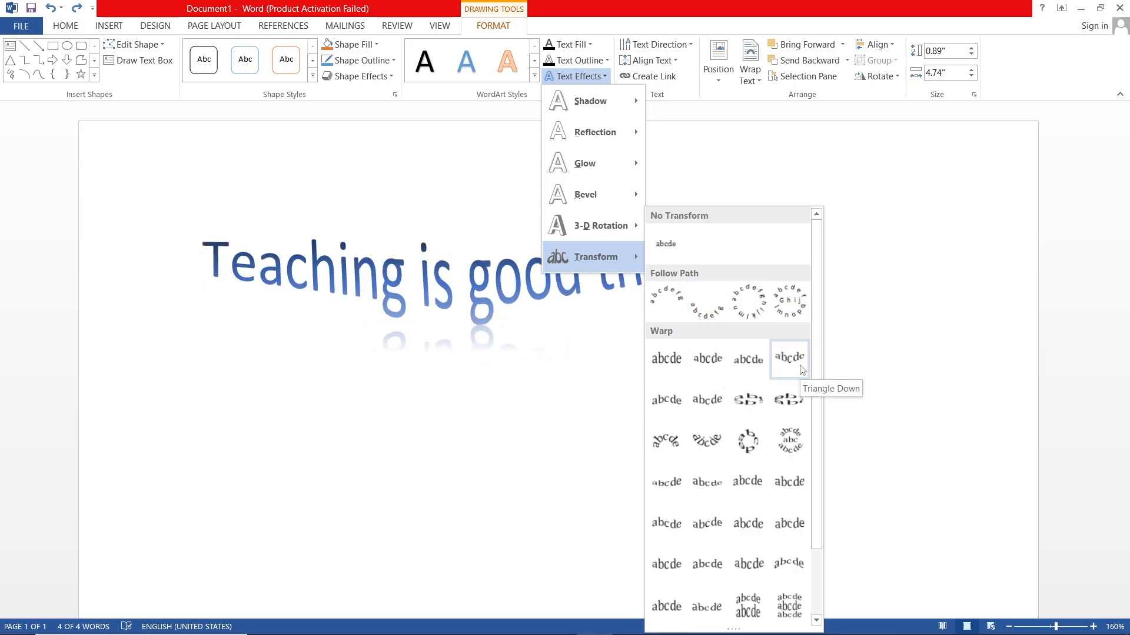
Step: Preview the transform, reflection and shadow text effects, and apply a preset bevel to the WordArt text
scroll(802, 377, "down", 2)
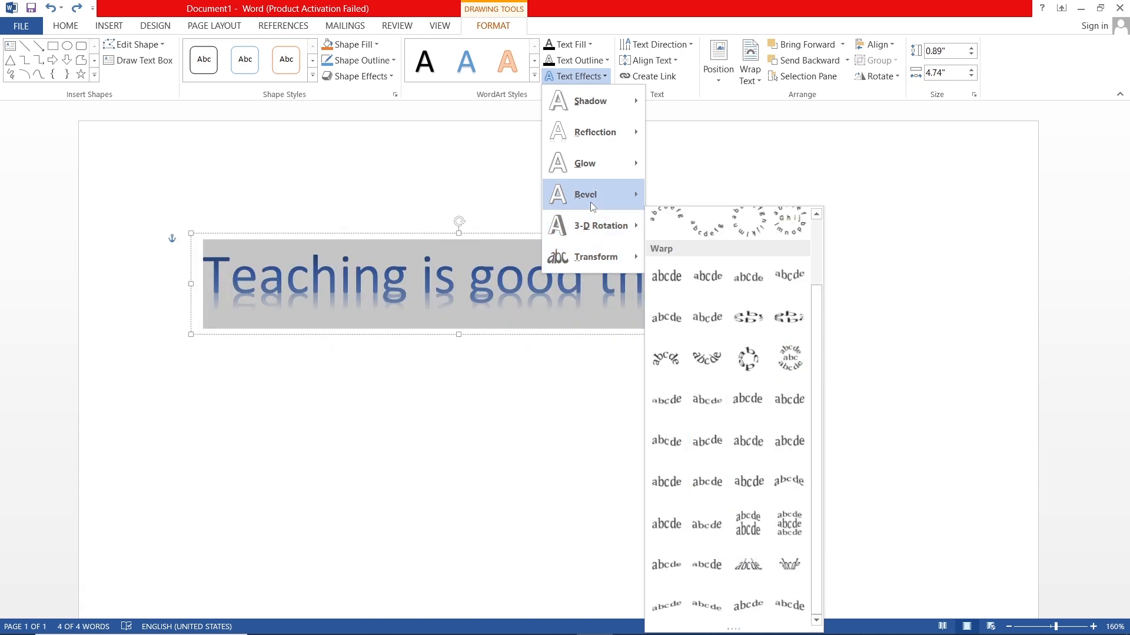
mouse_move(590, 203)
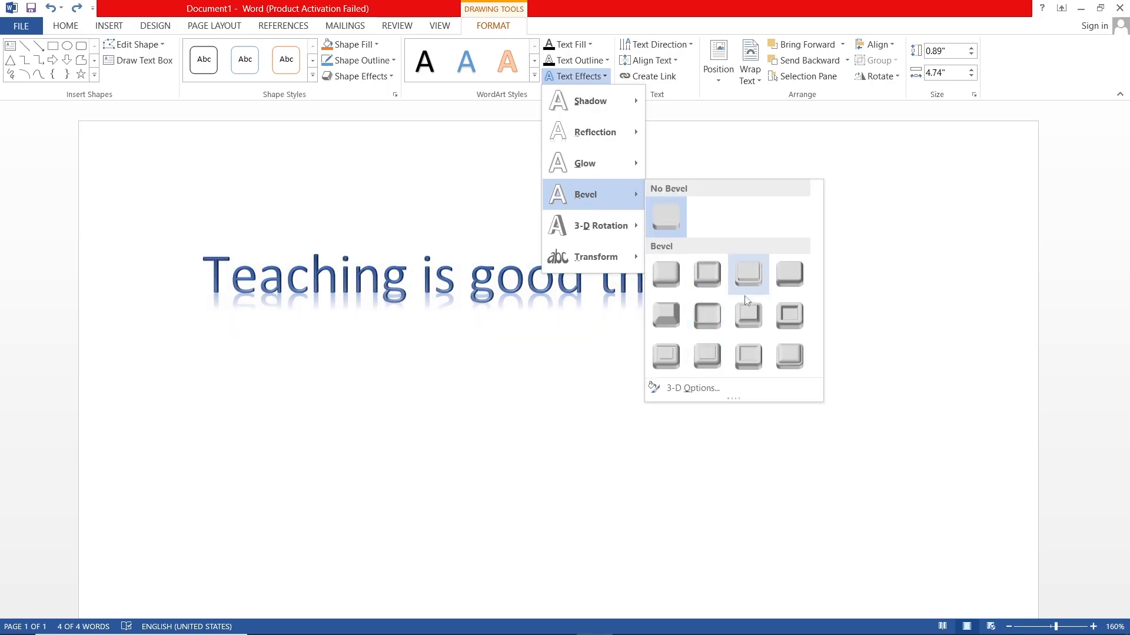
mouse_move(628, 161)
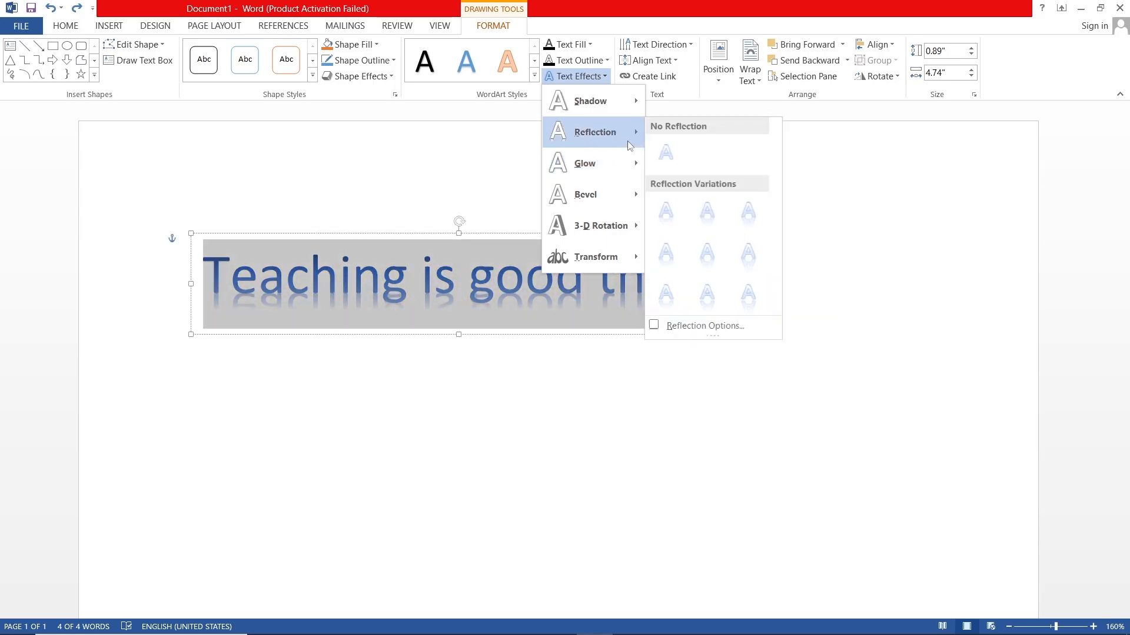
mouse_move(609, 115)
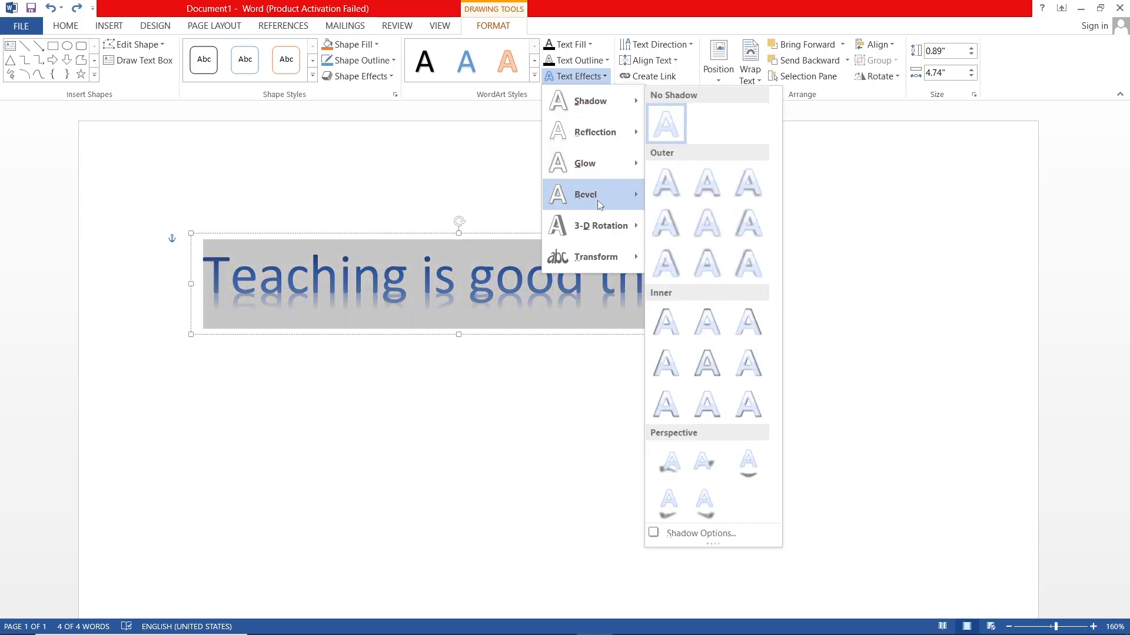
left_click(665, 315)
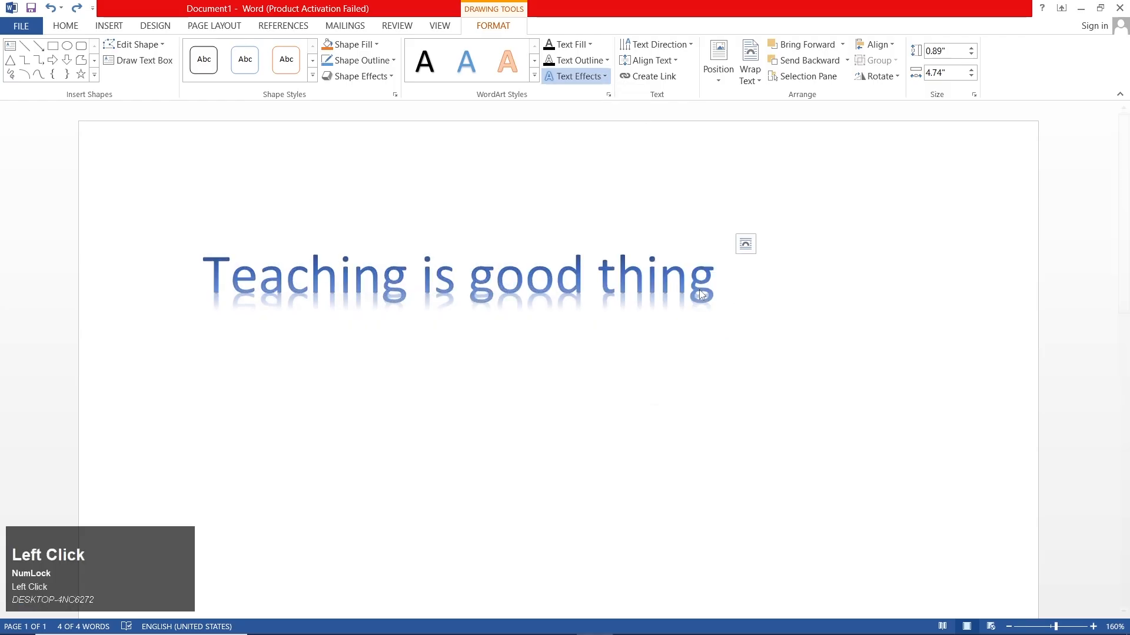
Step: Open the 3-D format options for the bevel of the WordArt text
left_click(598, 62)
left_click(598, 66)
left_click(593, 76)
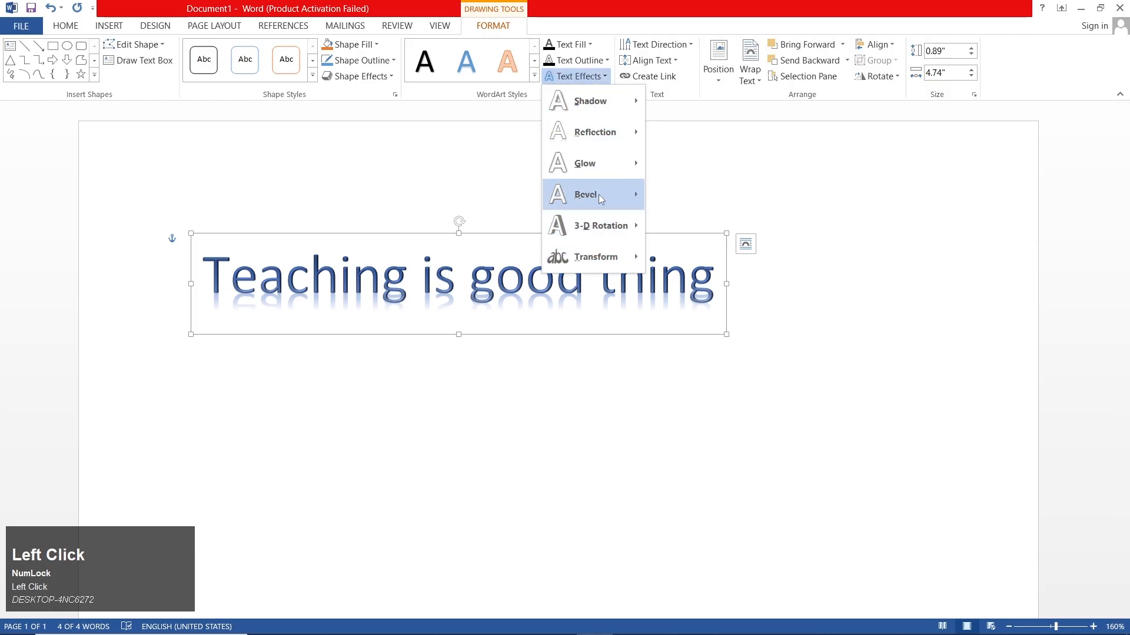
mouse_move(599, 194)
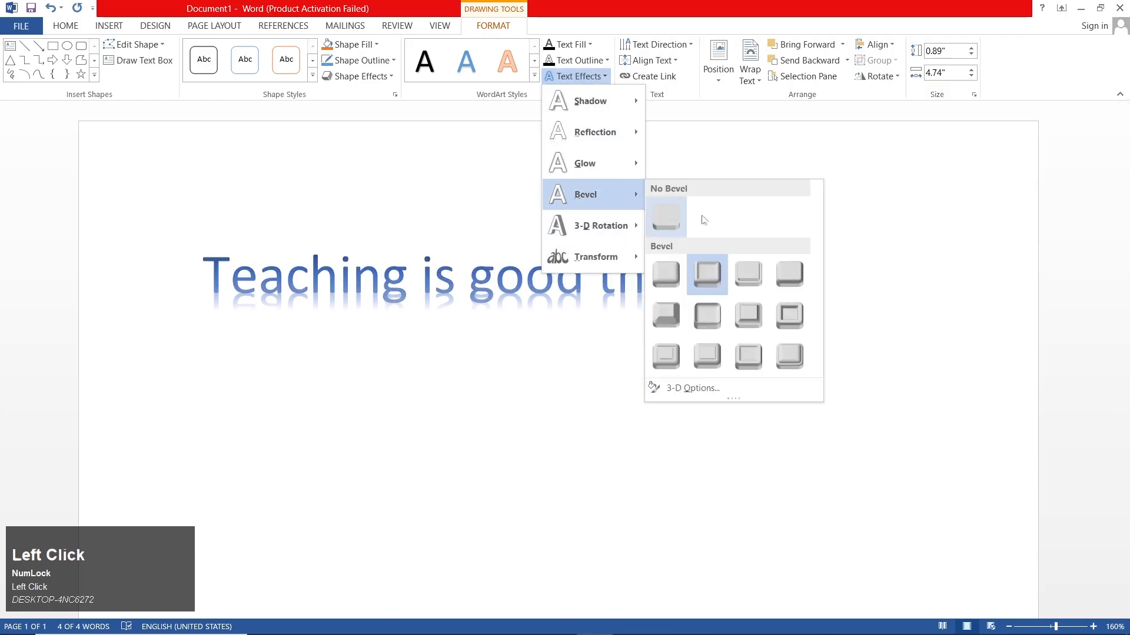
left_click(693, 388)
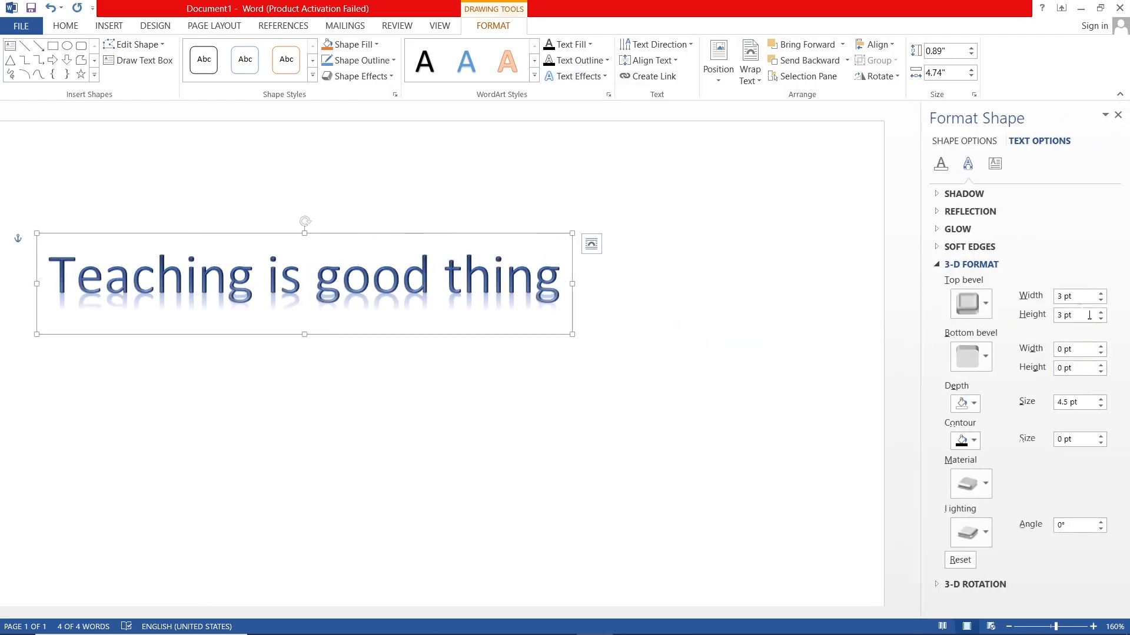
Step: Try a top bevel width of 6.5 pt on the WordArt text and pick a top bevel preset again
left_click(1100, 294)
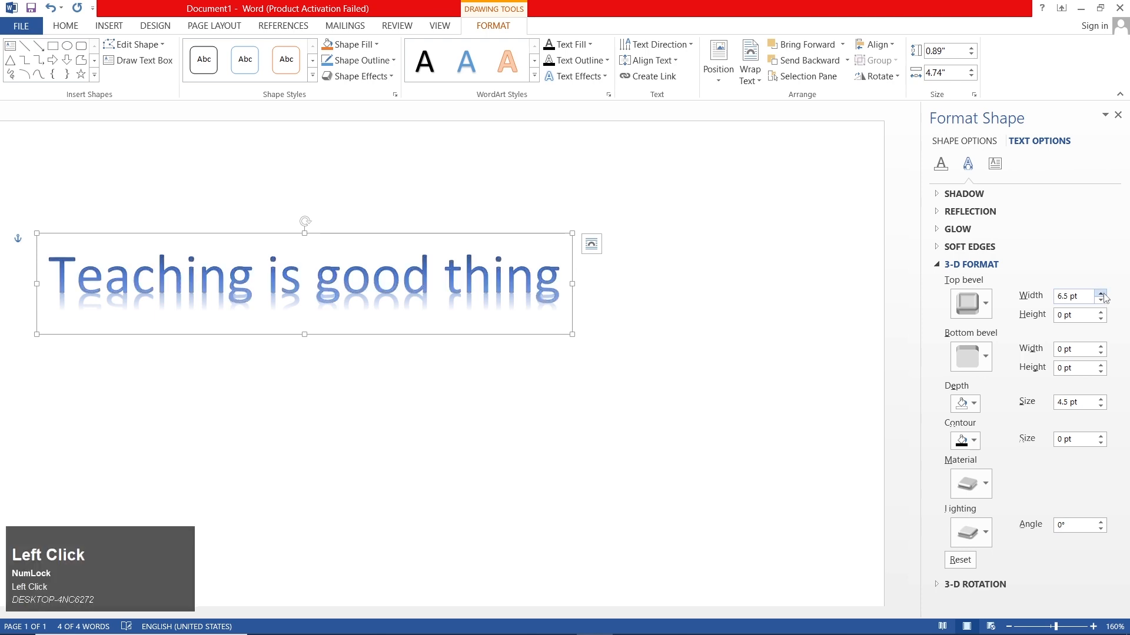
left_click(1100, 301)
left_click(988, 310)
left_click(1021, 411)
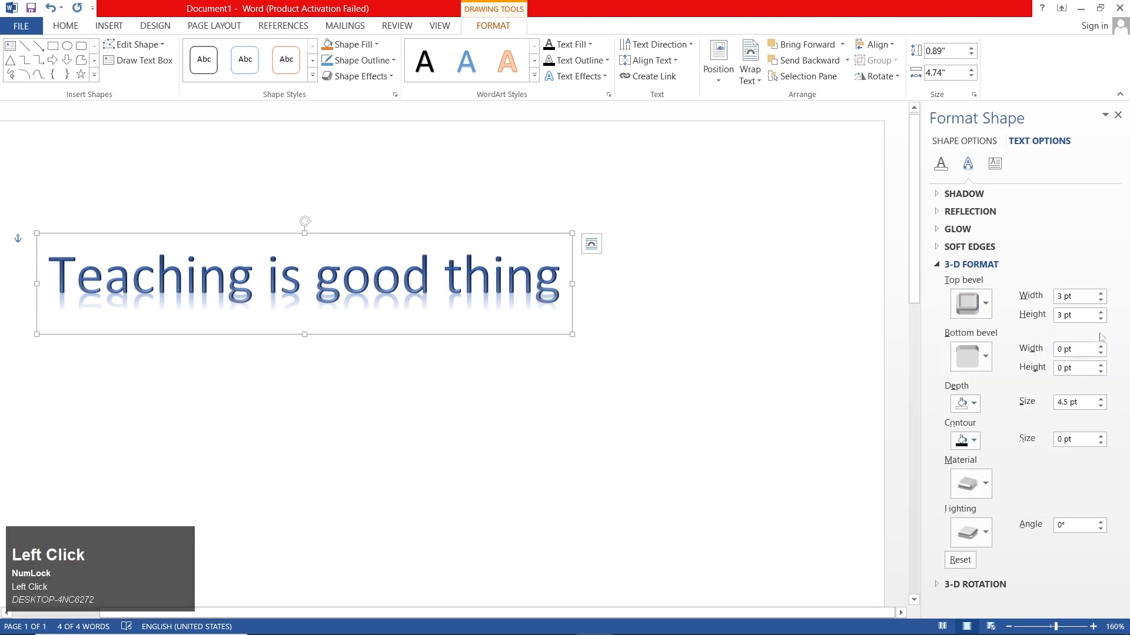
Step: Set the WordArt text's top bevel width to 0 pt and height to 1.5 pt, and close the shape formatting settings
left_click(1100, 320)
left_click(1100, 320)
left_click(1100, 321)
left_click(1100, 313)
left_click(1100, 320)
left_click(1101, 320)
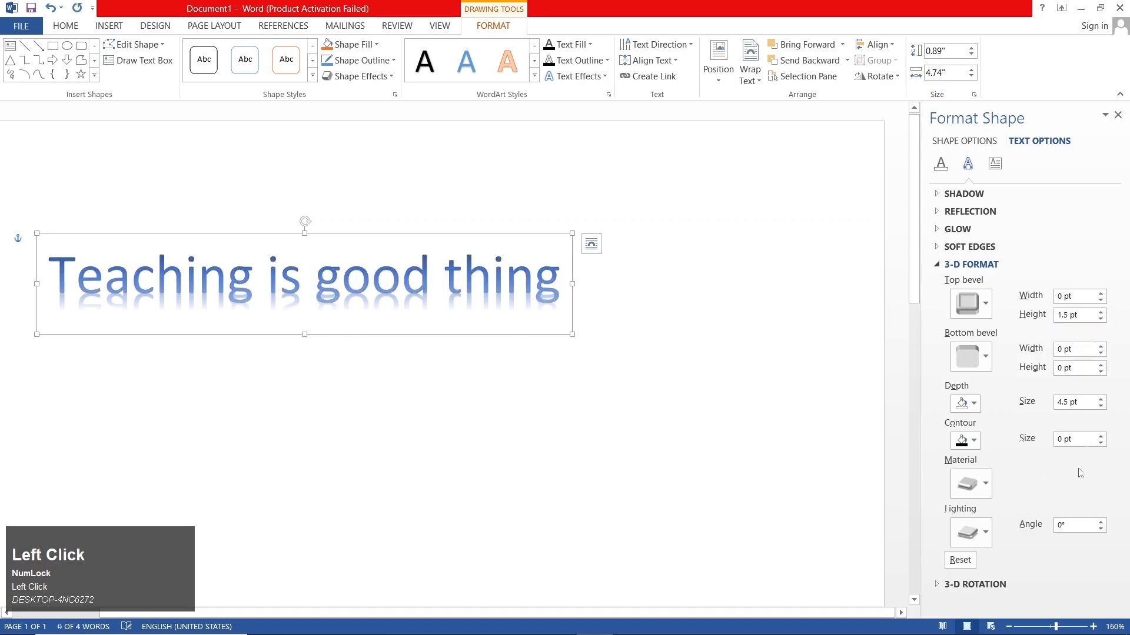
left_click(1118, 116)
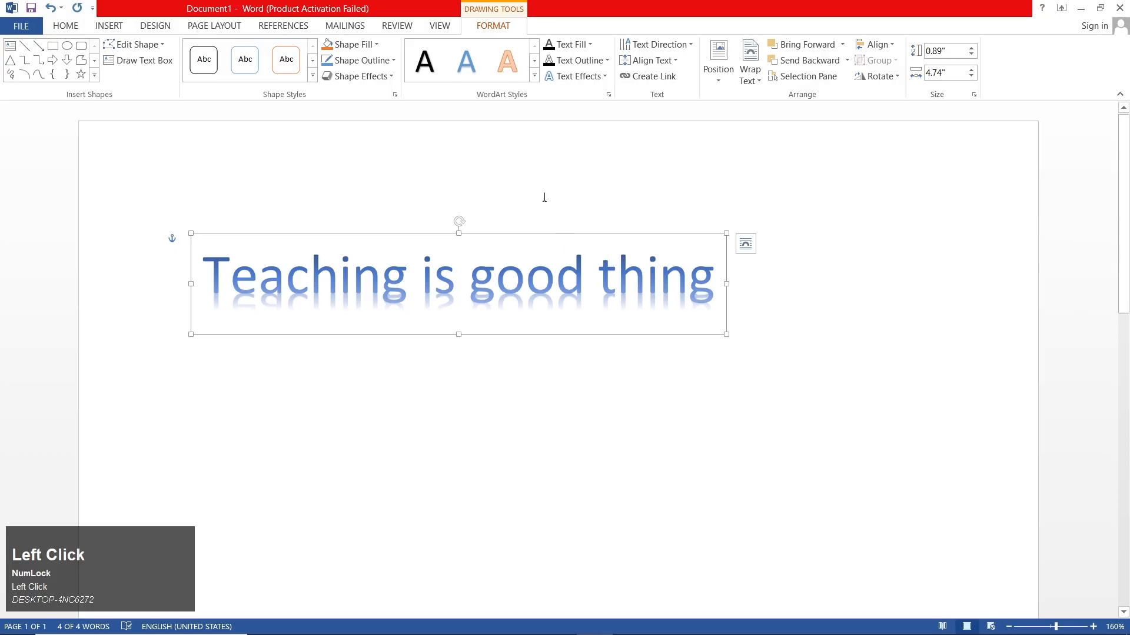
Step: Delete the "Teaching is good thing" WordArt from the page
left_click(135, 44)
left_click(109, 25)
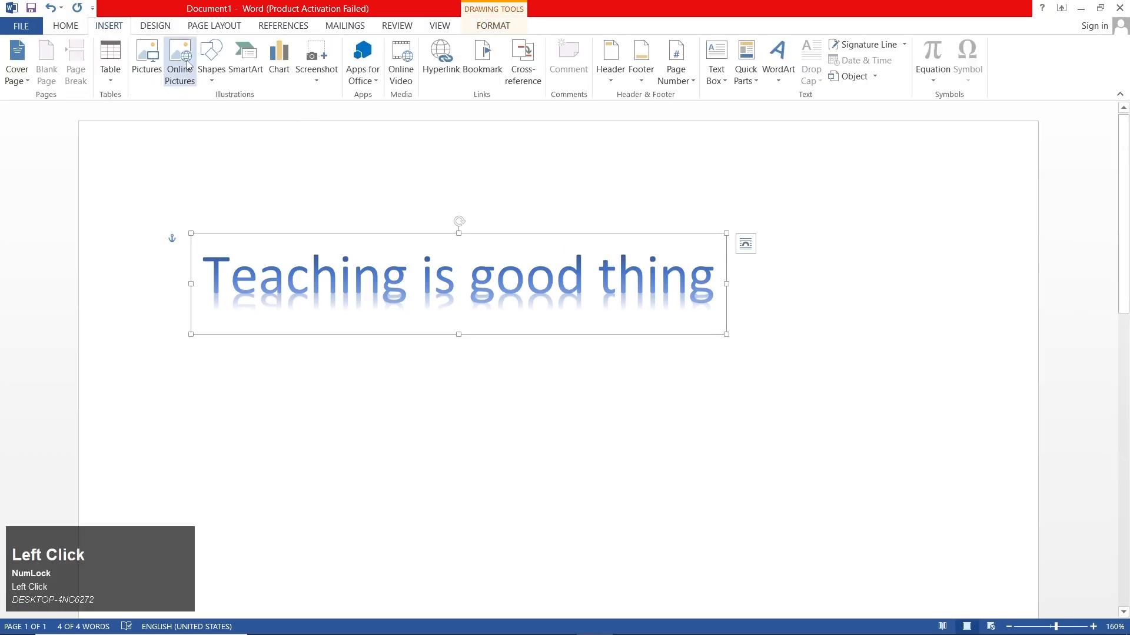
key("Delete")
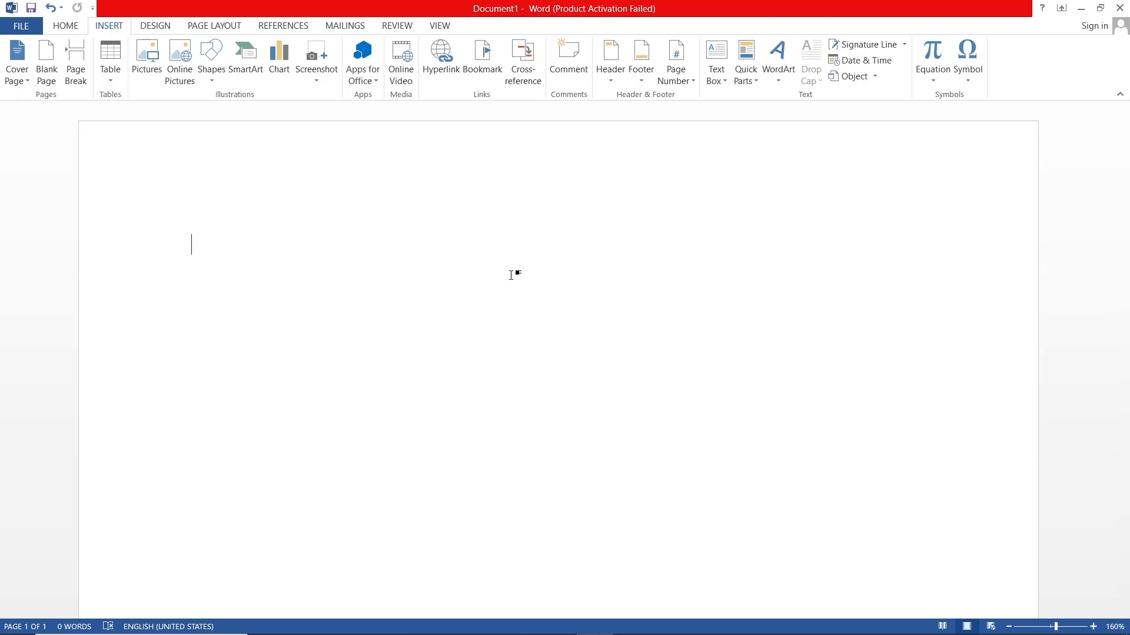
Step: Generate sample paragraphs in the empty document with =rand()
type("=ran")
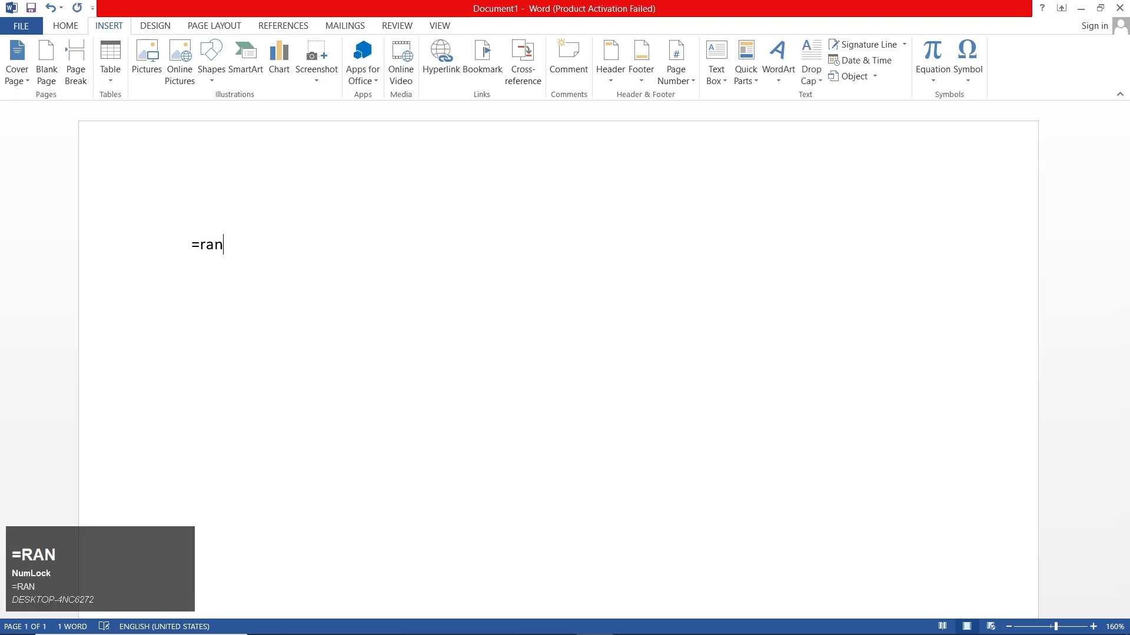
type("d()")
key("Return")
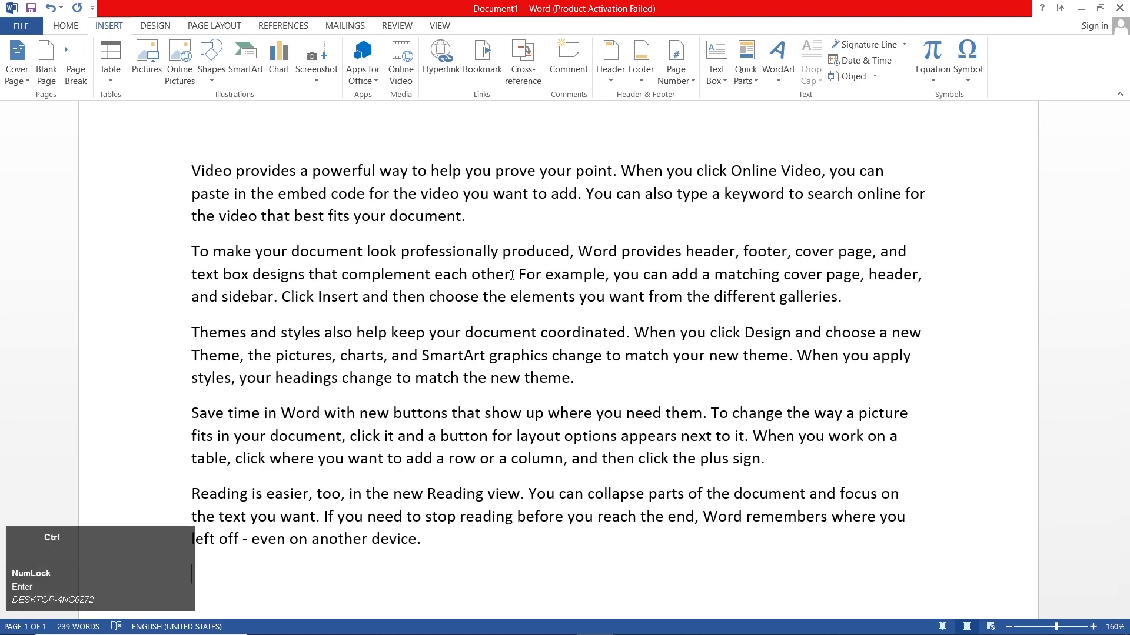
Step: Select the entire sample text and apply a Dropped drop cap
key("ctrl+a")
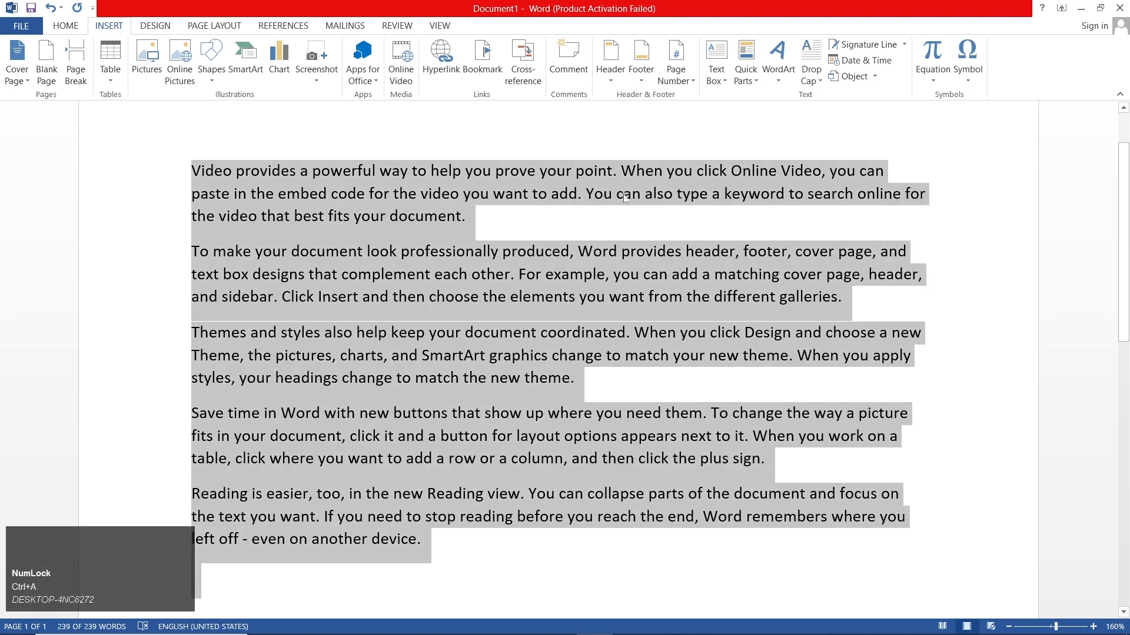
left_click(806, 76)
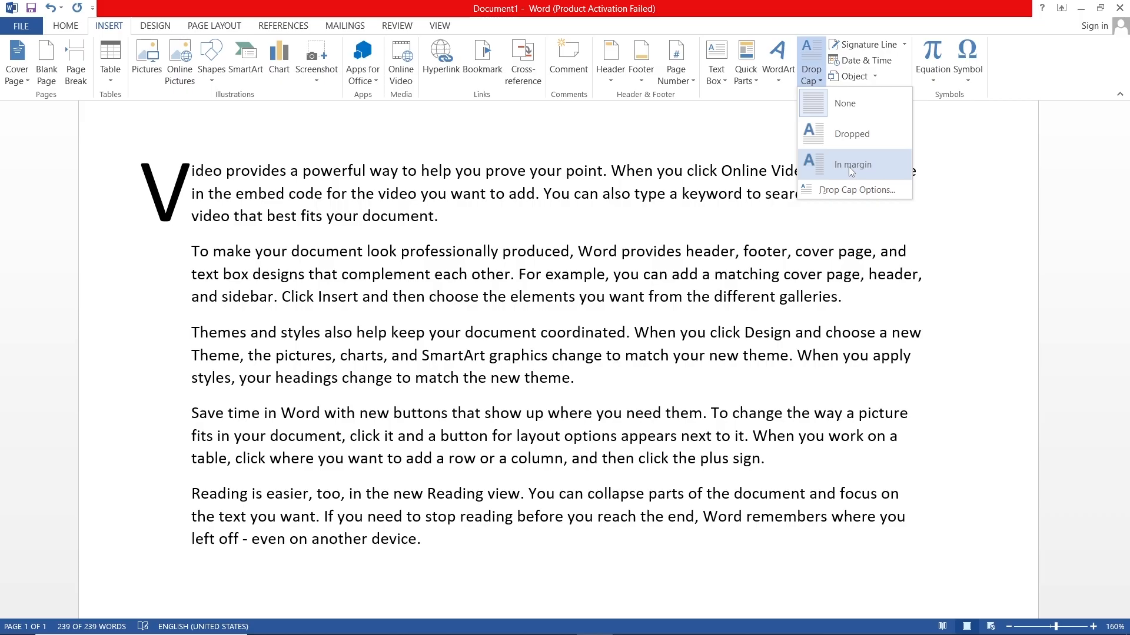
left_click(849, 143)
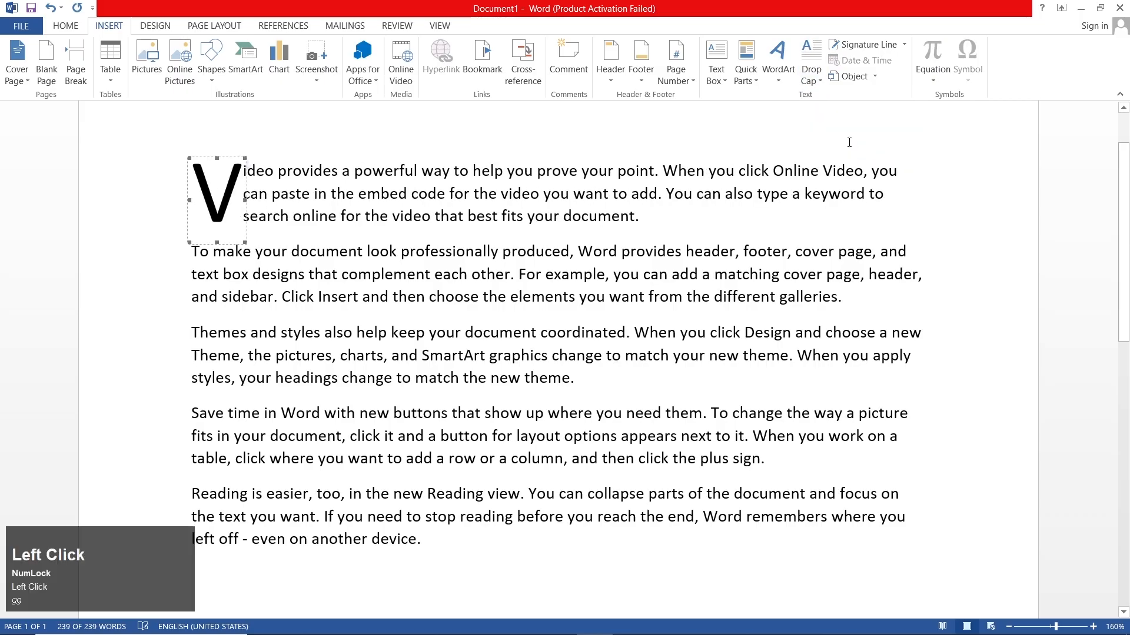
Step: Keep the drop cap position as Dropped and increase its lines to drop and its distance from text
left_click(813, 80)
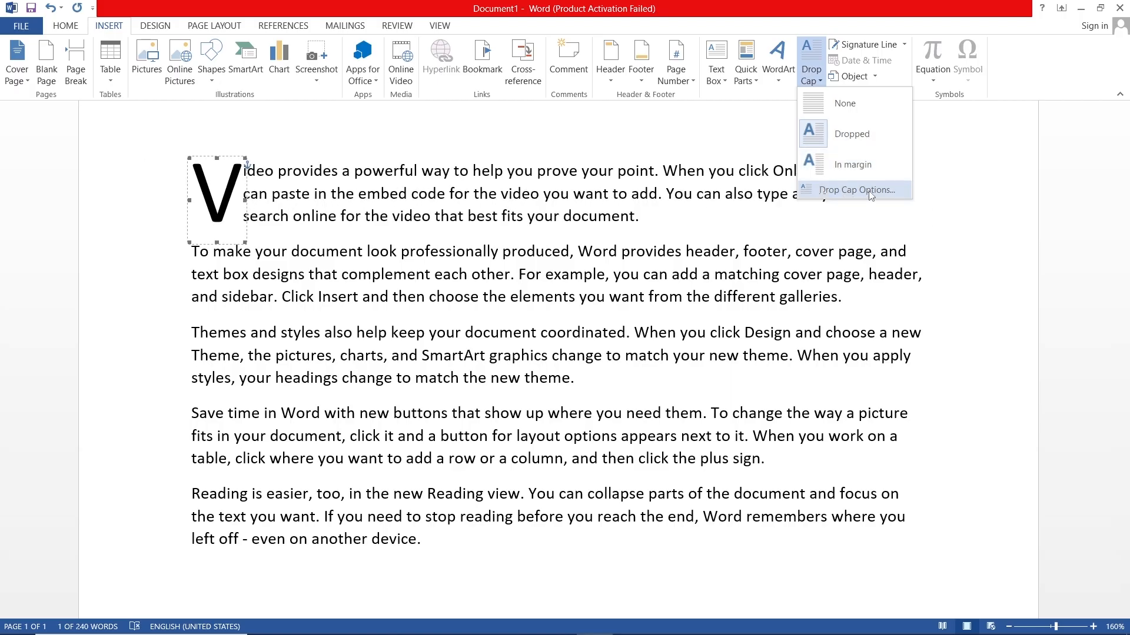
left_click(871, 196)
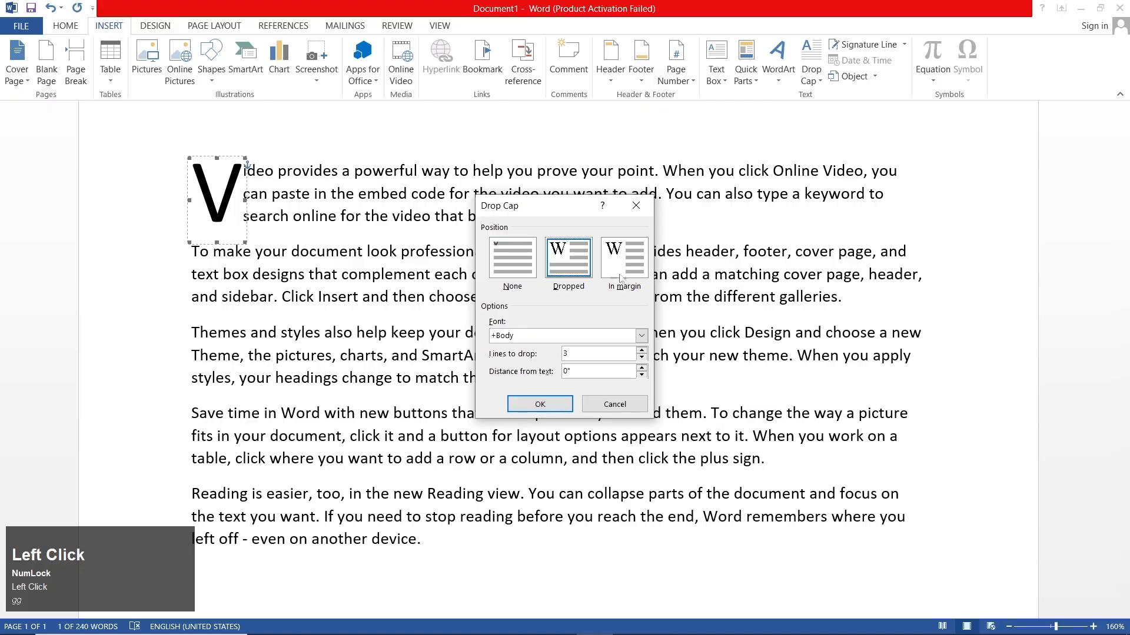
left_click(575, 266)
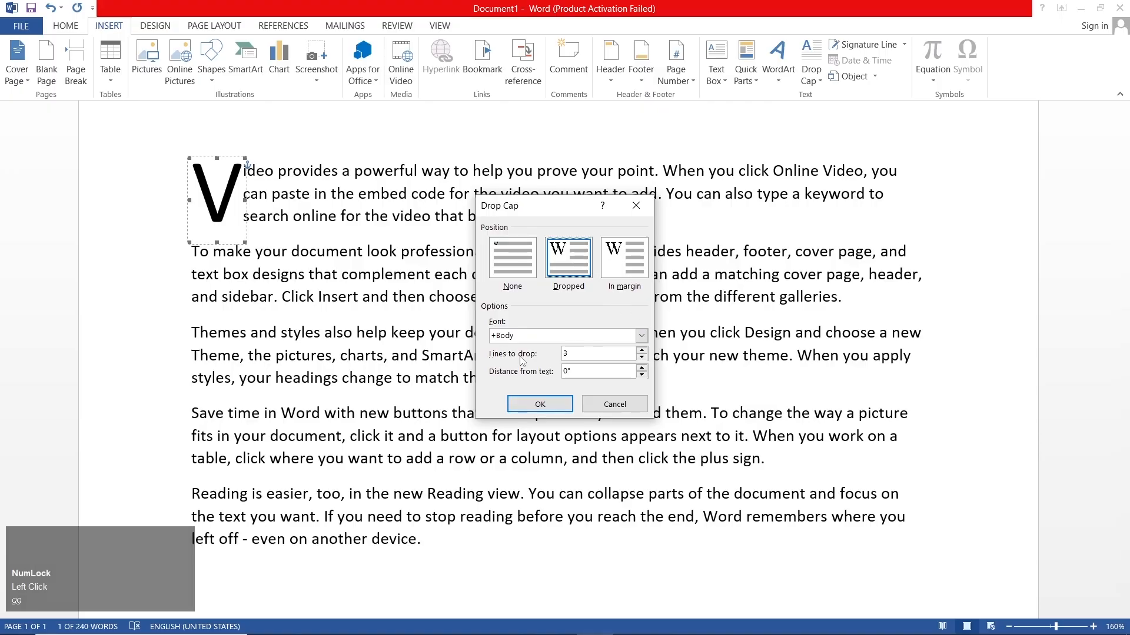
left_click(643, 353)
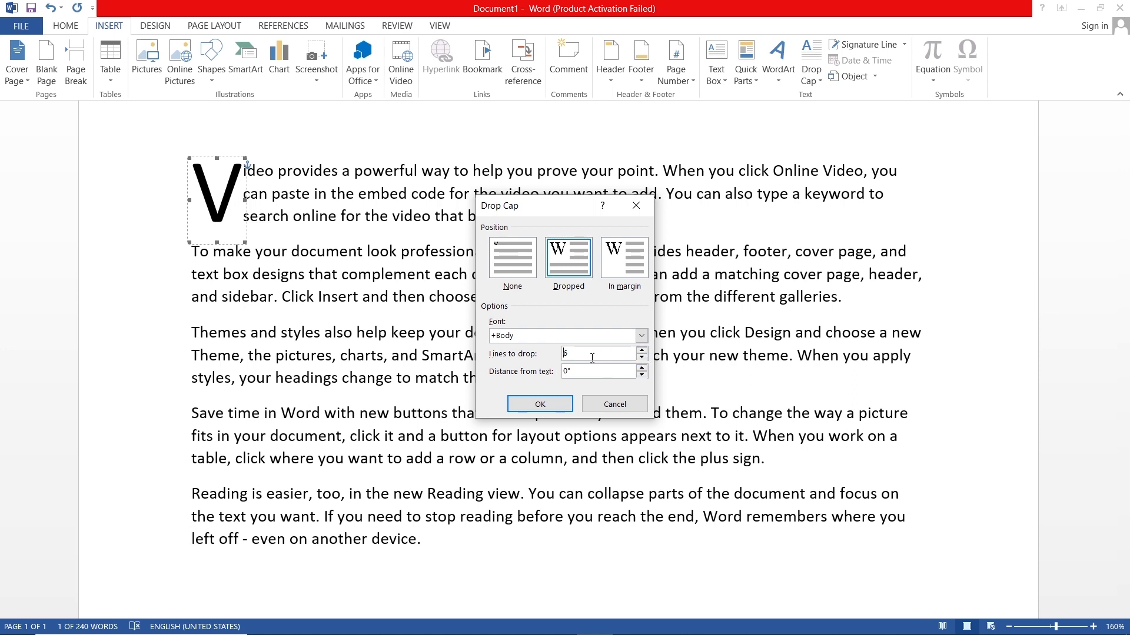
left_click(642, 368)
left_click(642, 368)
left_click(561, 406)
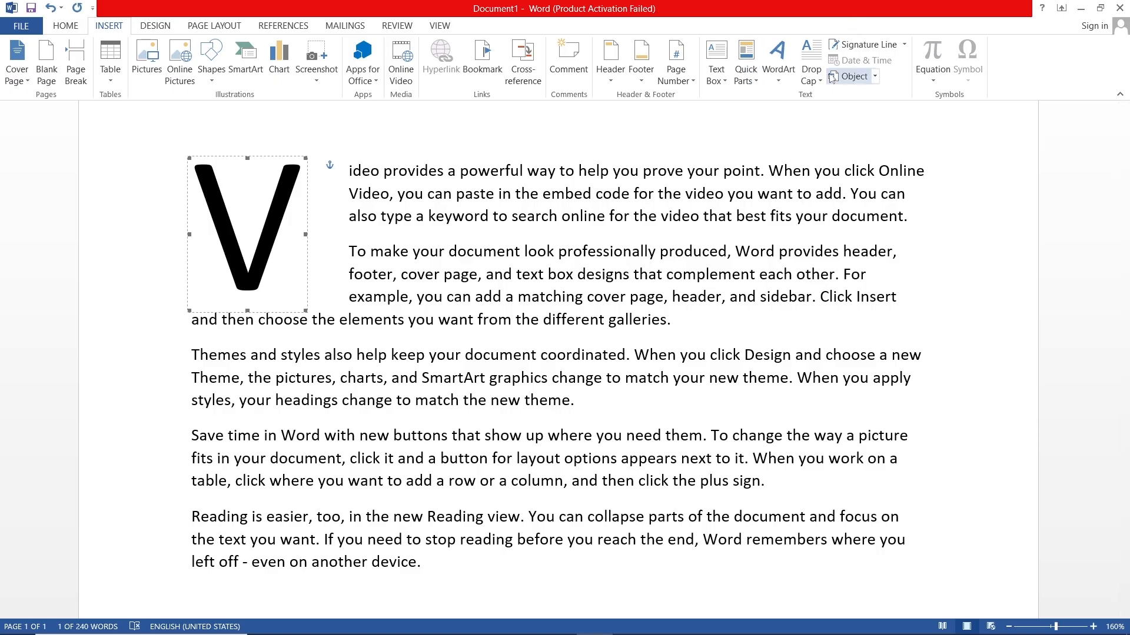
Step: Remove the drop cap from the first paragraph by setting it to None
left_click(810, 62)
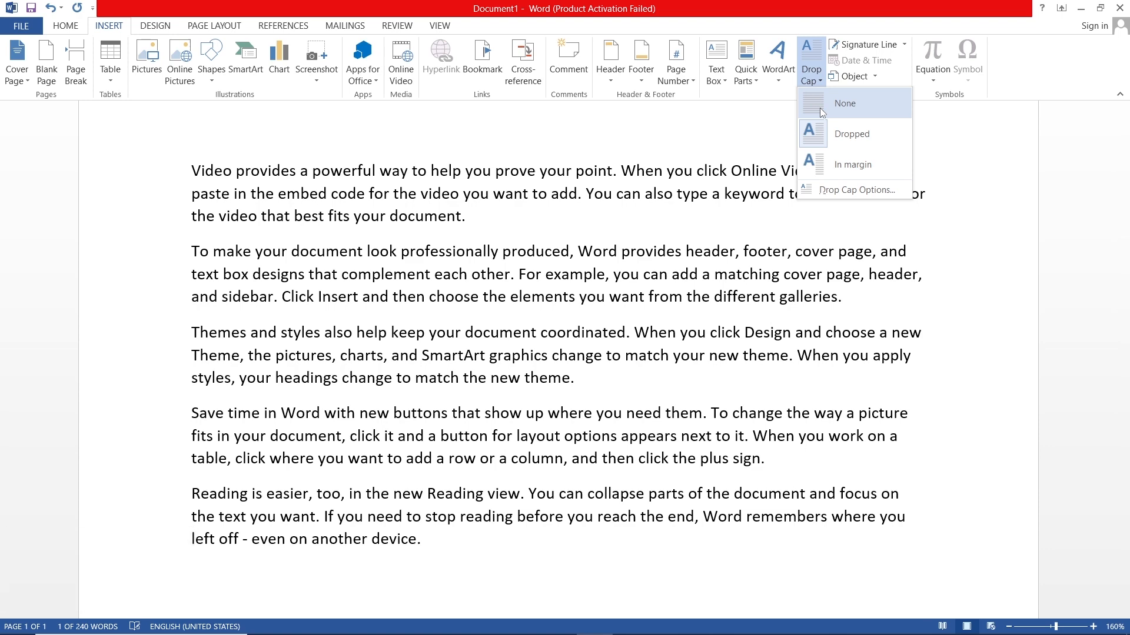
left_click(820, 107)
left_click(405, 365)
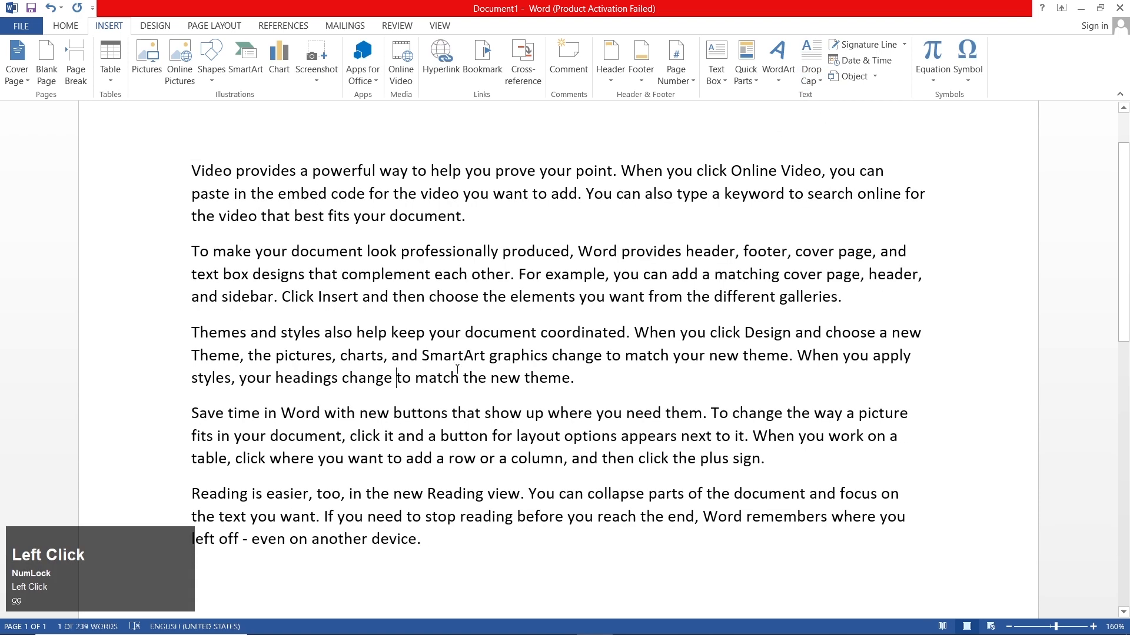
Step: Add blank lines below the last sample paragraph to make room for a signature
scroll(457, 329, "down", 4, "ctrl")
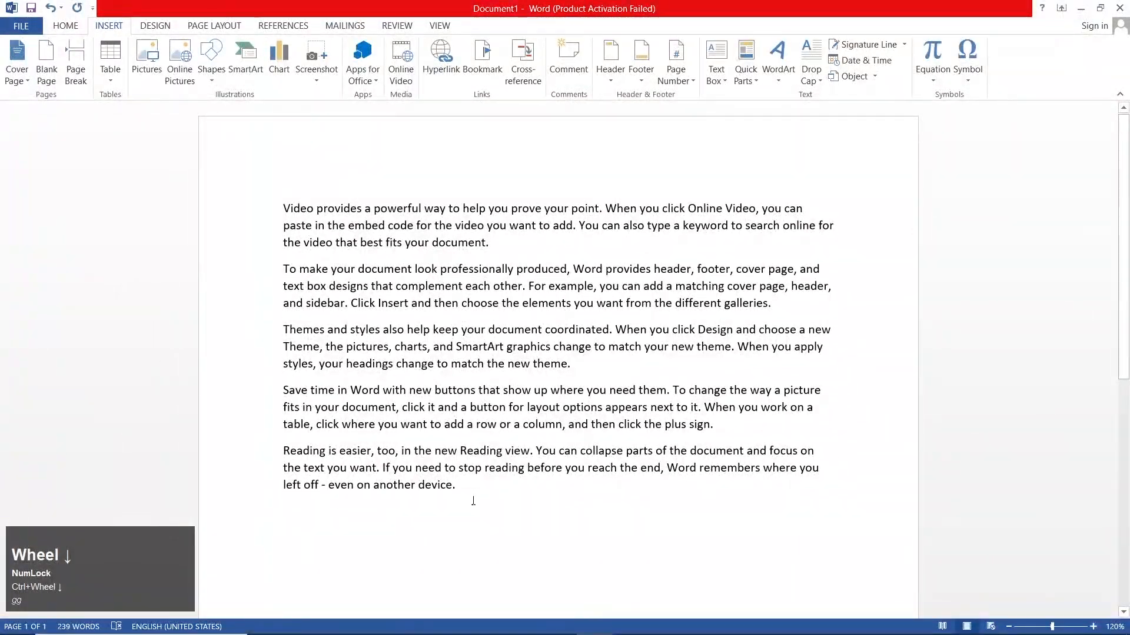
left_click(473, 504)
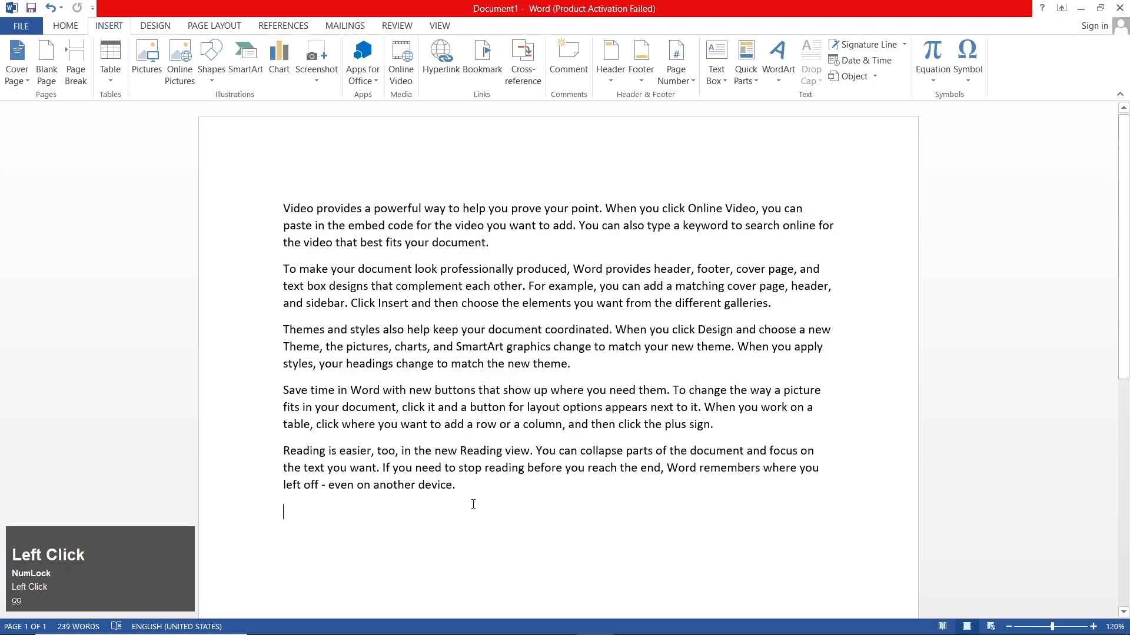
key("Return")
key("Return")
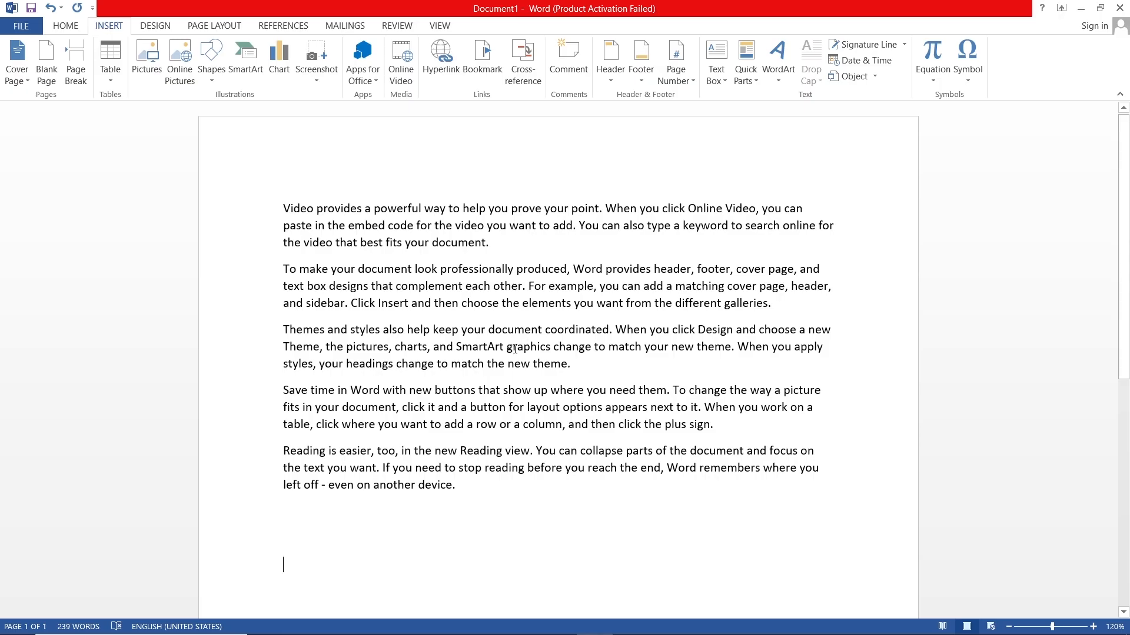
Step: Insert a Microsoft Office signature line below the text with "signature" as the suggested signer
scroll(515, 349, "down", 1)
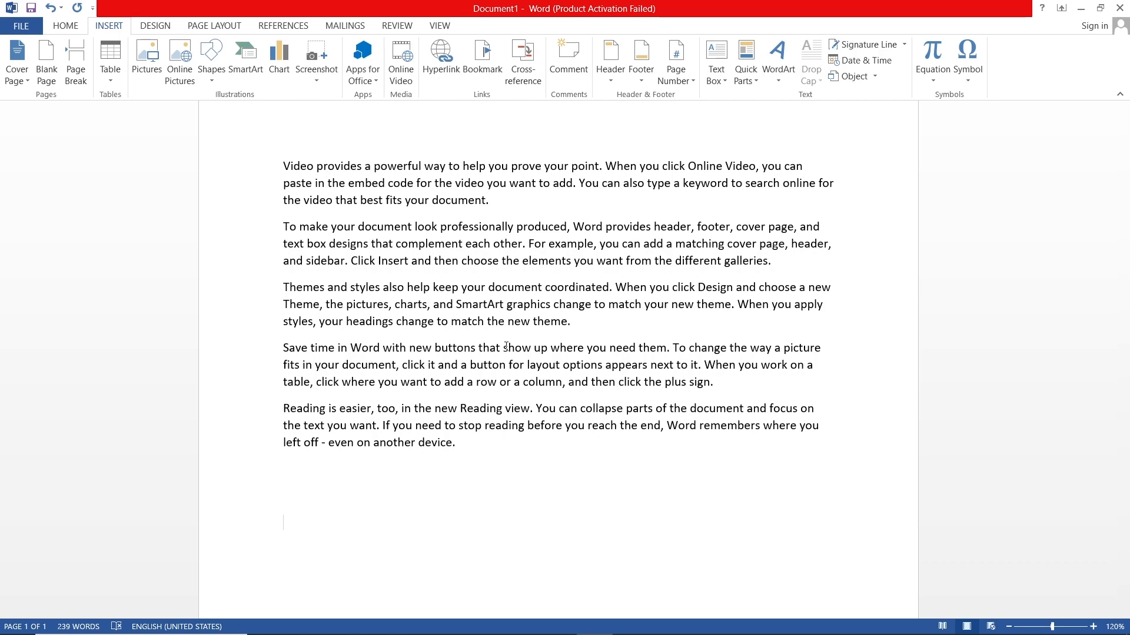
scroll(506, 347, "down", 1)
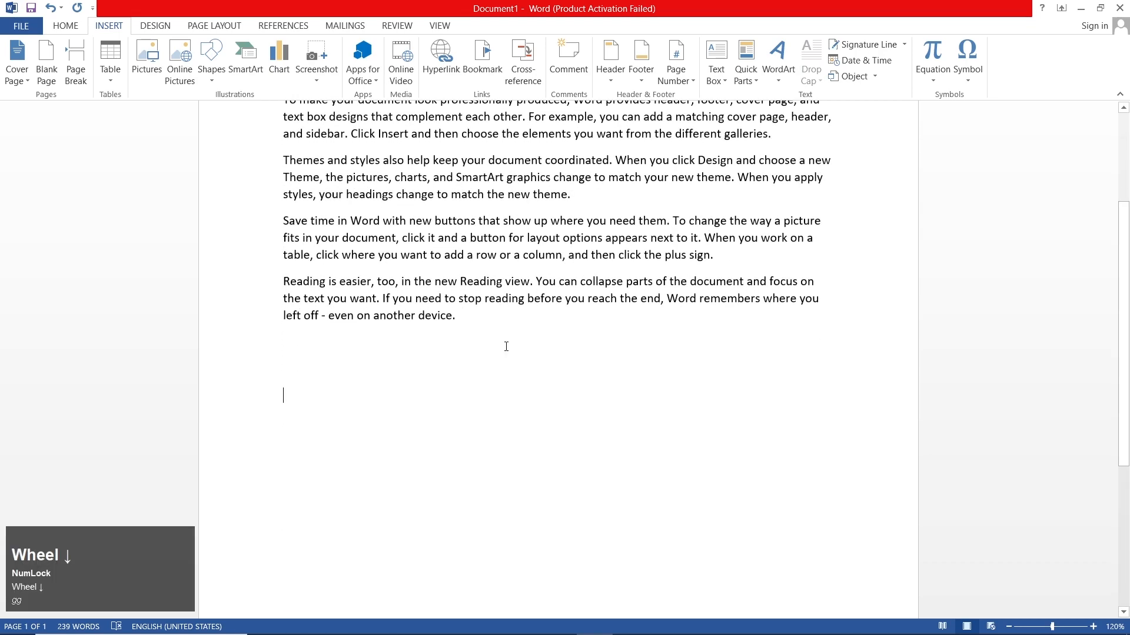
scroll(506, 347, "up", 3)
scroll(506, 347, "up", 1)
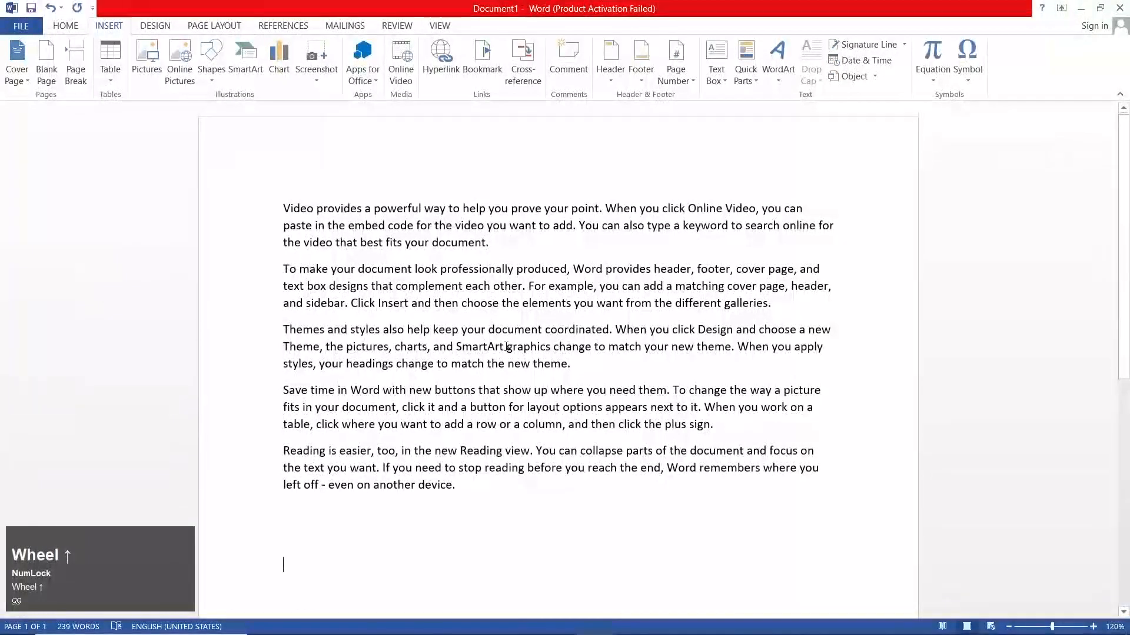
left_click(907, 47)
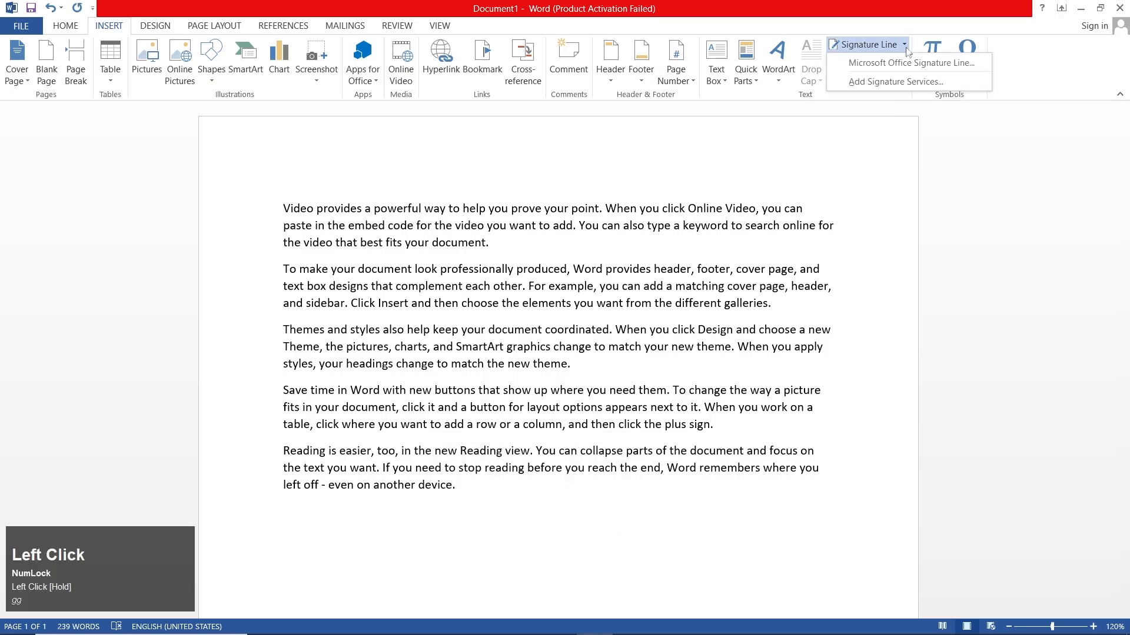
left_click(903, 63)
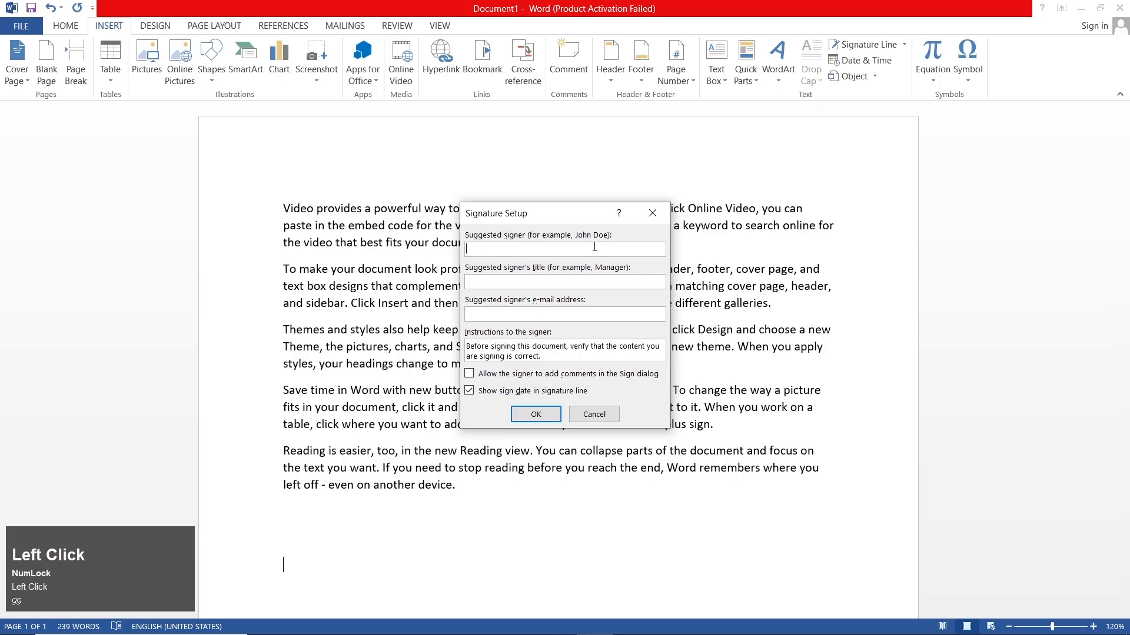
type("signature")
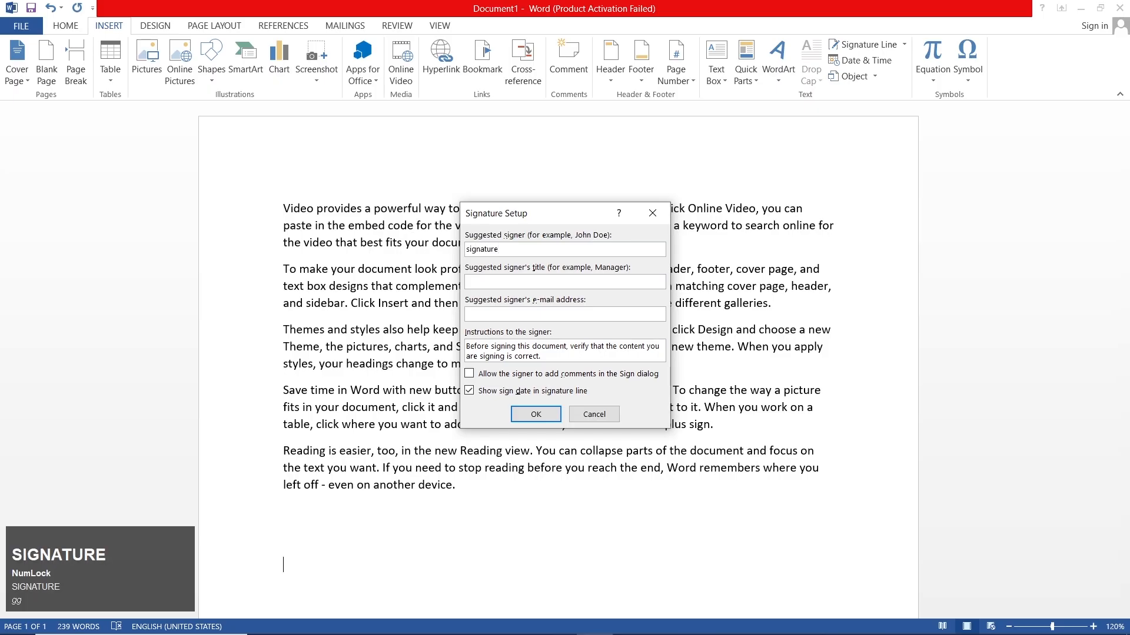
left_click(541, 418)
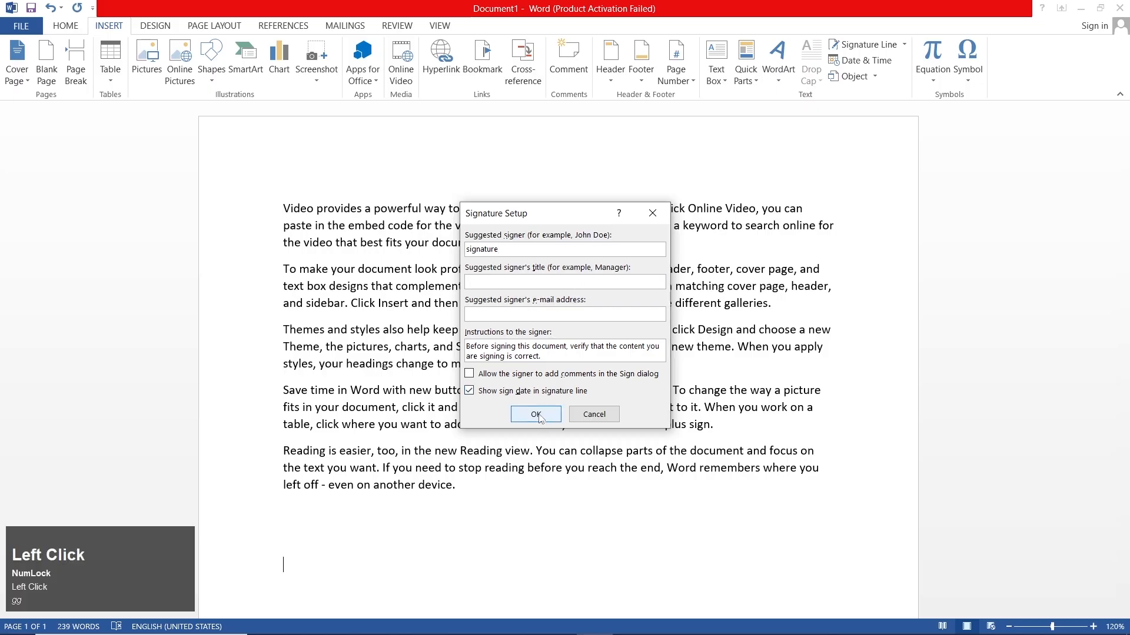
Step: Place the configured signature line for "signature" below the last paragraph
left_click(536, 415)
scroll(510, 406, "down", 2)
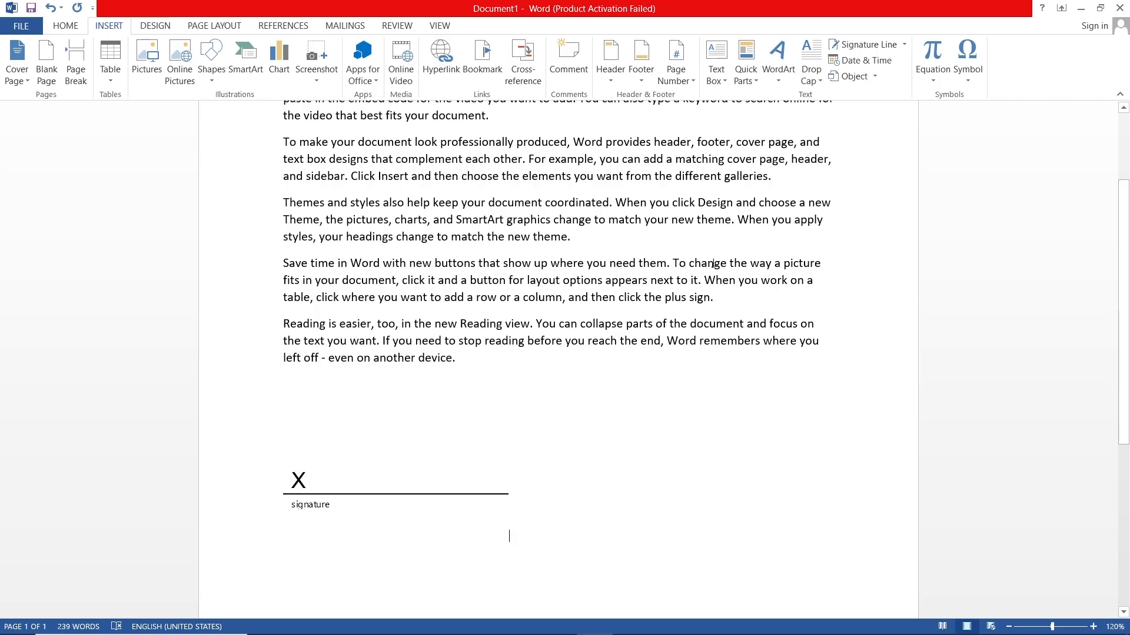
left_click(875, 46)
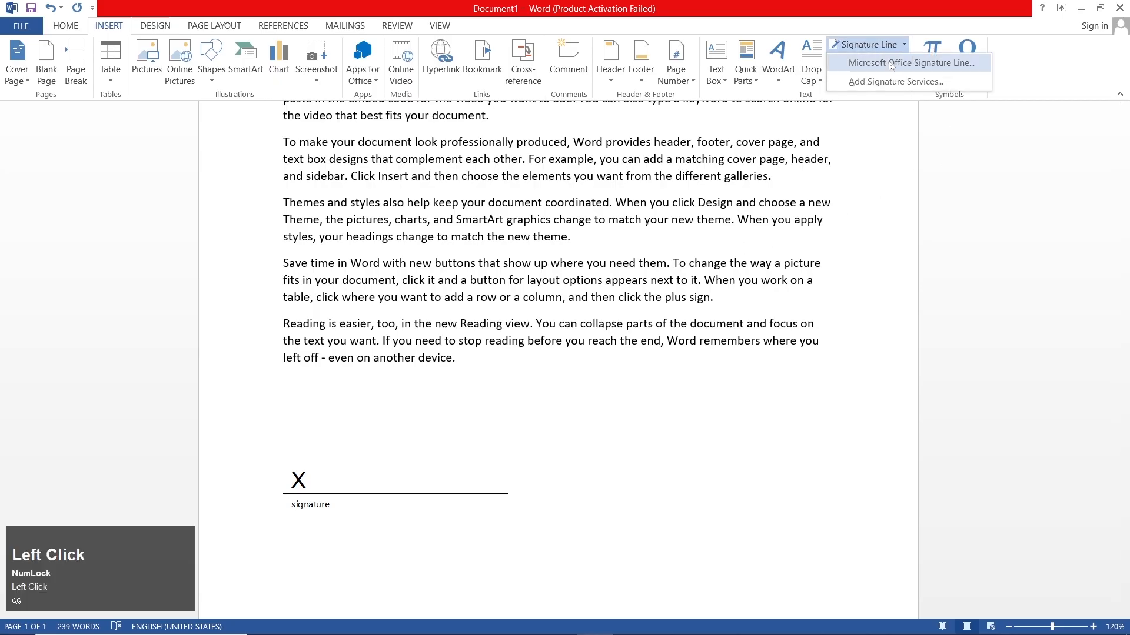
left_click(867, 13)
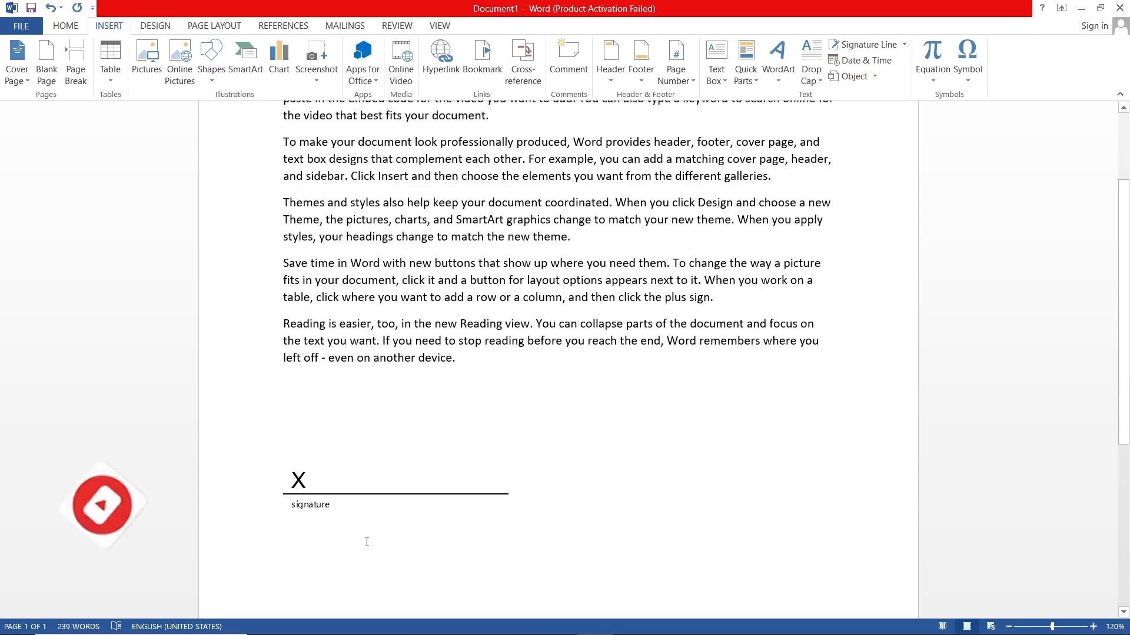
Step: Undo the insertion of the signature line
key("Num_Lock")
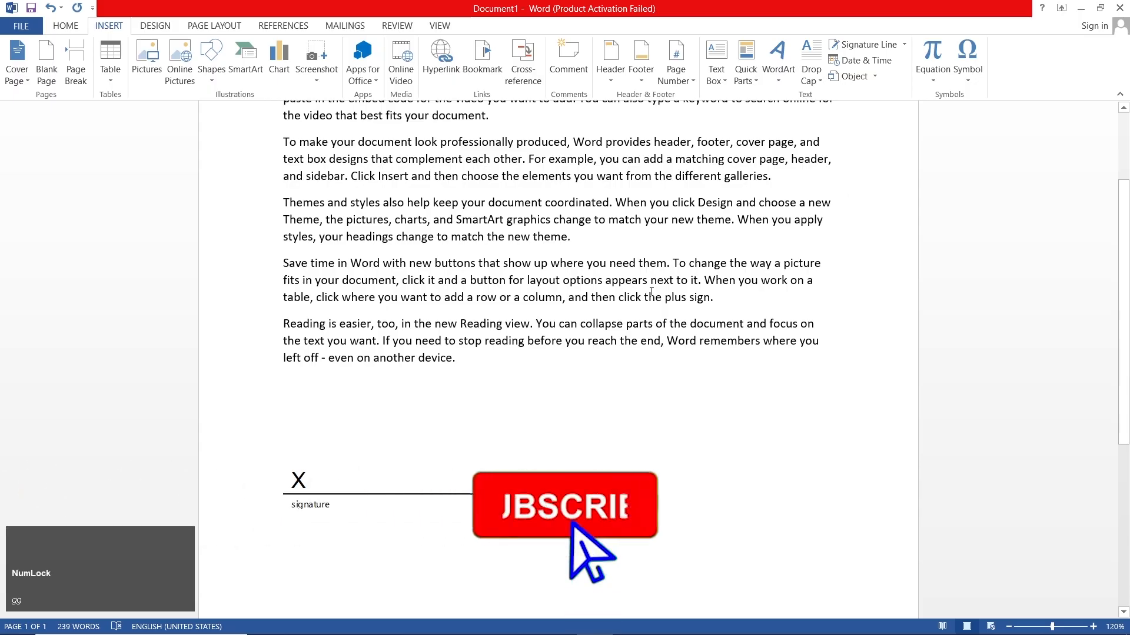
key("ctrl")
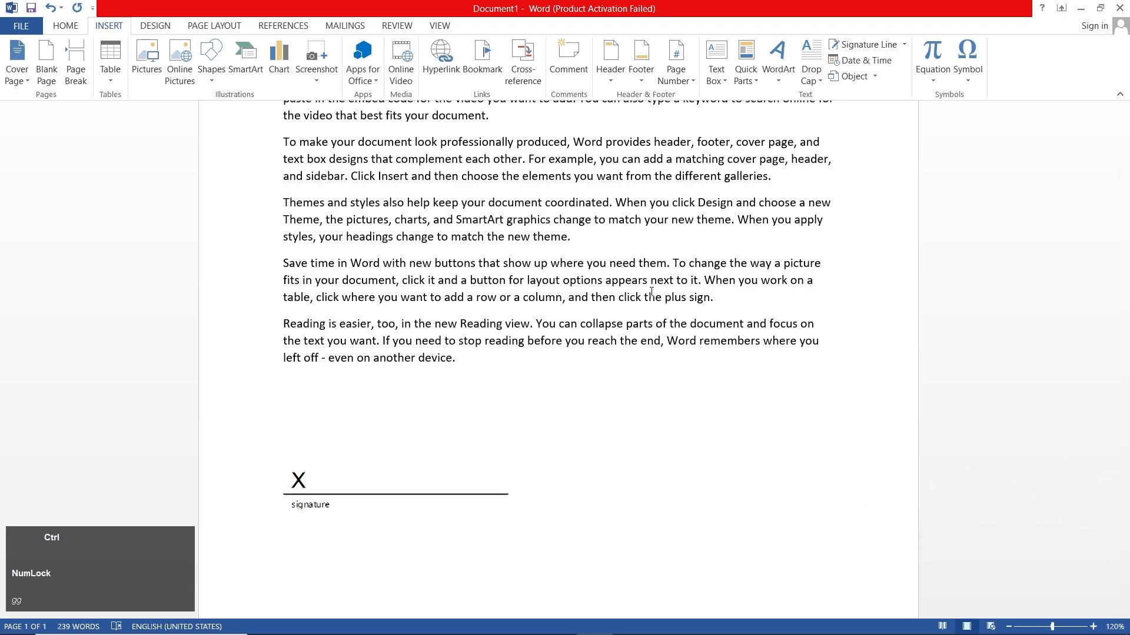
key("ctrl+z")
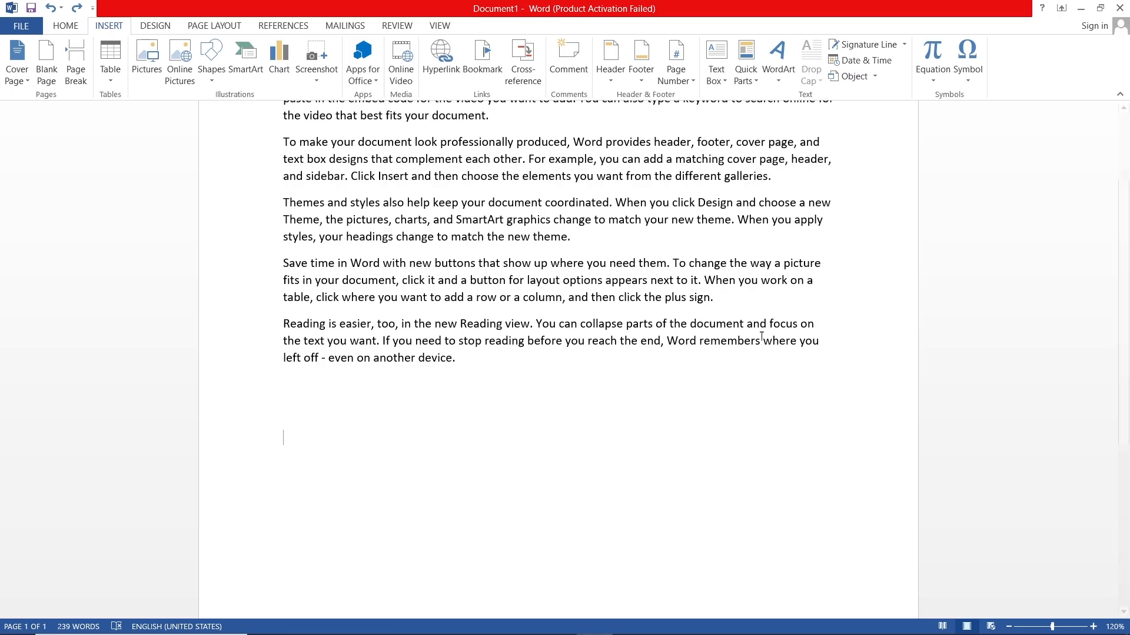
Step: Insert the date in the "Thursday, November 28, 2024" format on the blank line below the text, and undo the insertion
left_click(877, 63)
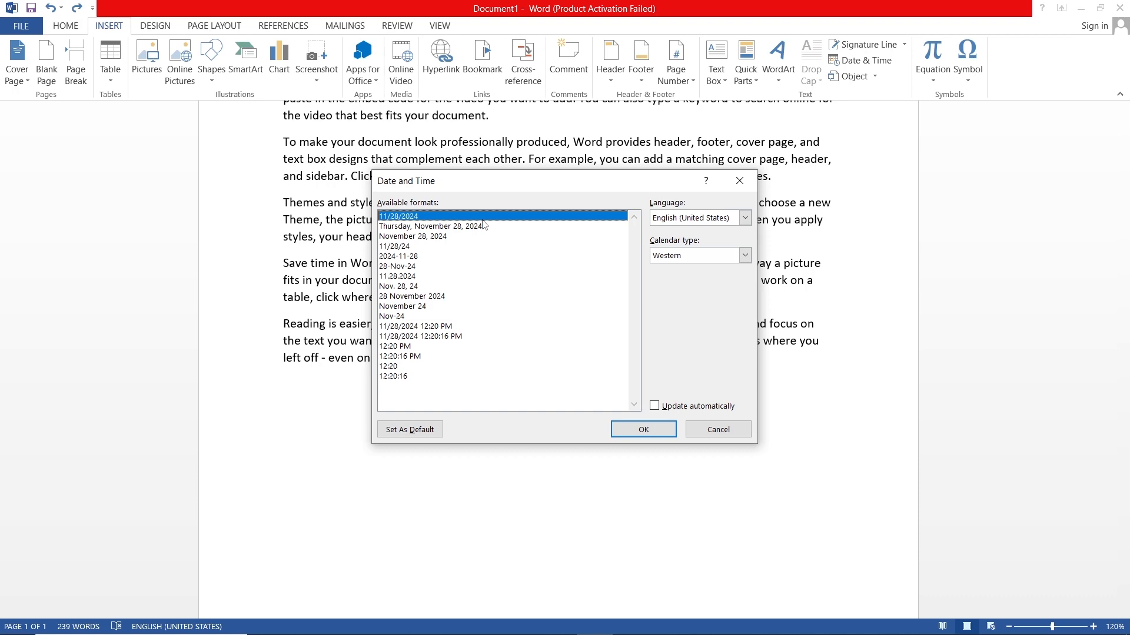
left_click(480, 229)
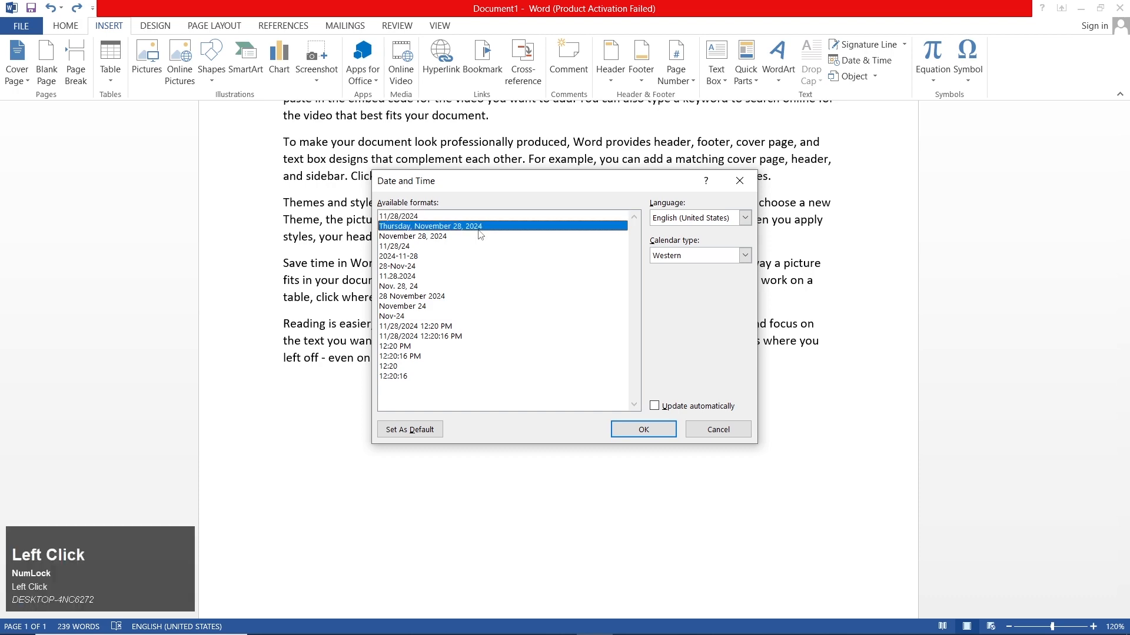
left_click(641, 429)
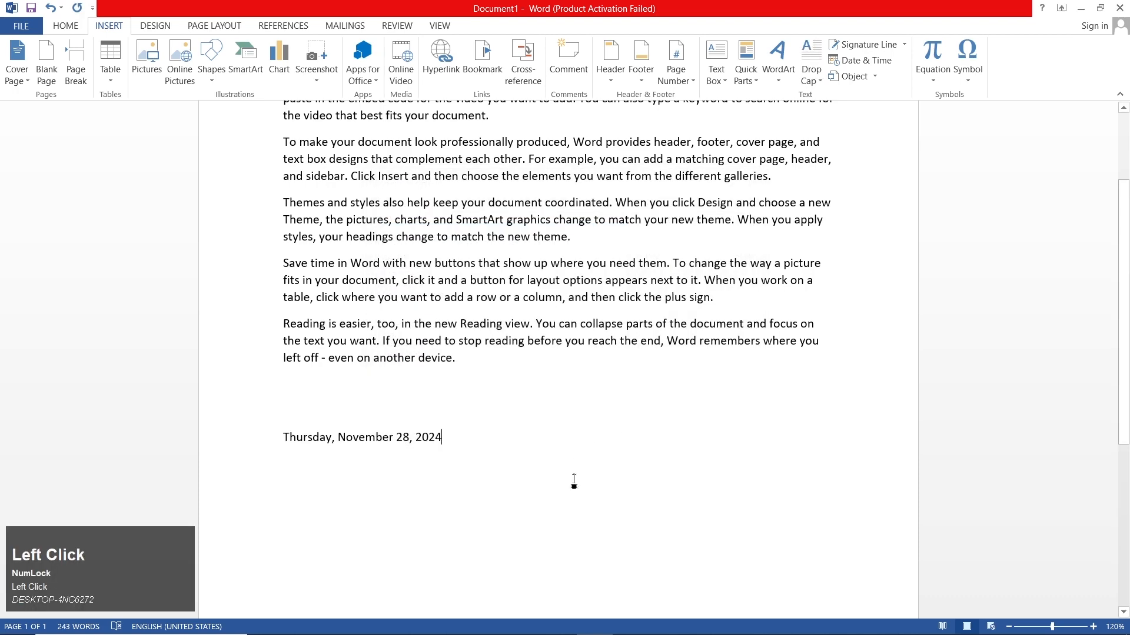
left_click(528, 506)
key("ctrl+z")
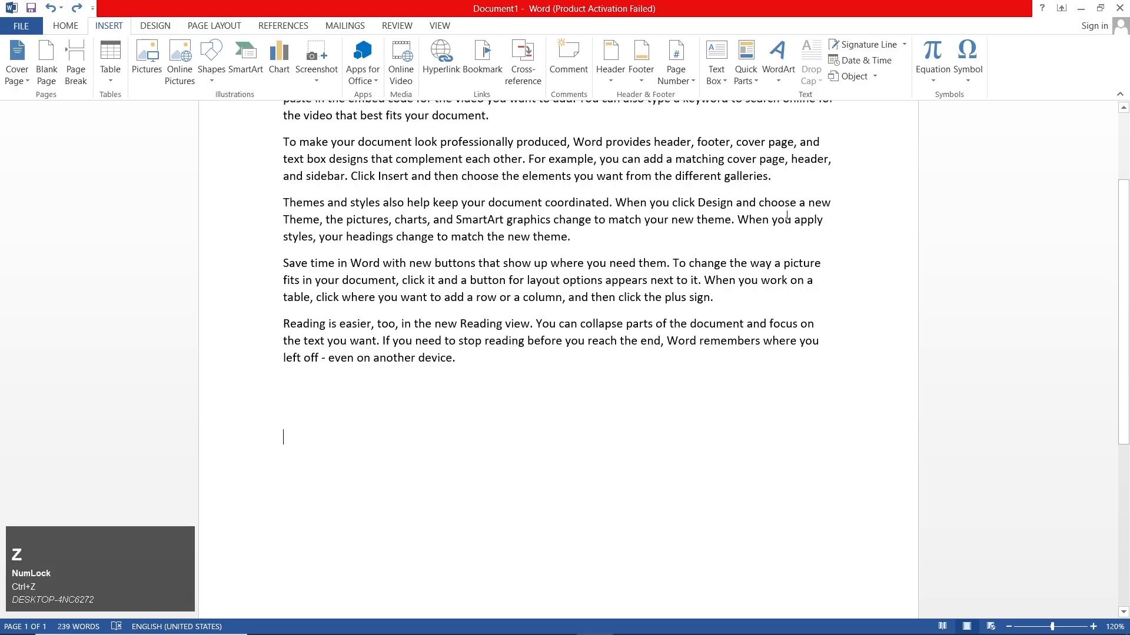
Step: Embed an empty equation object on the blank line below the text and return to the document
left_click(876, 77)
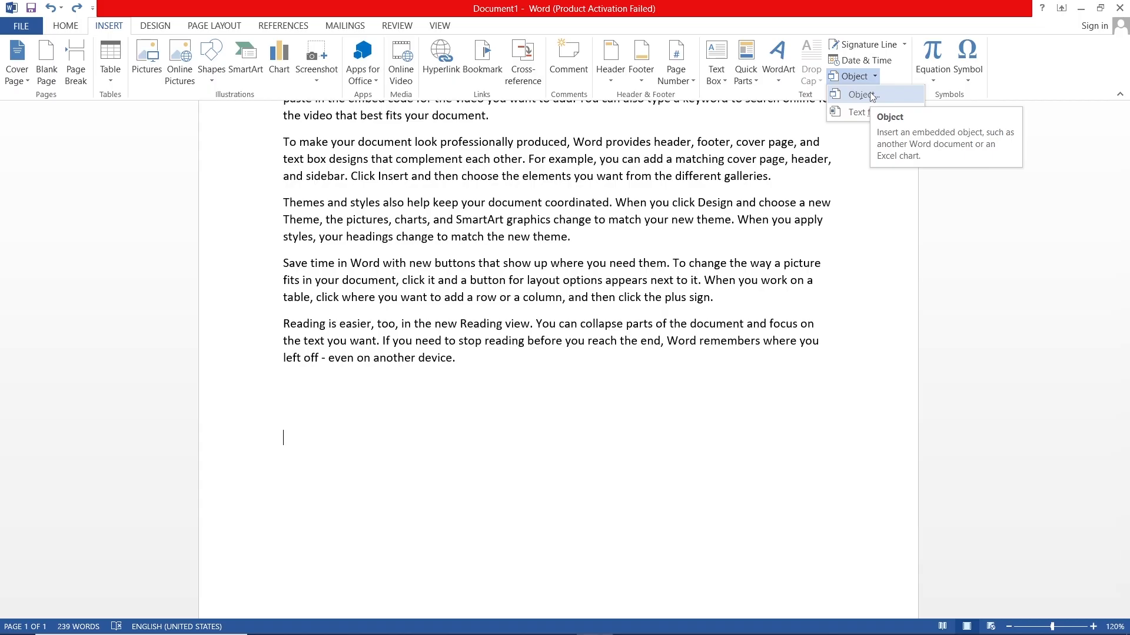
left_click(870, 94)
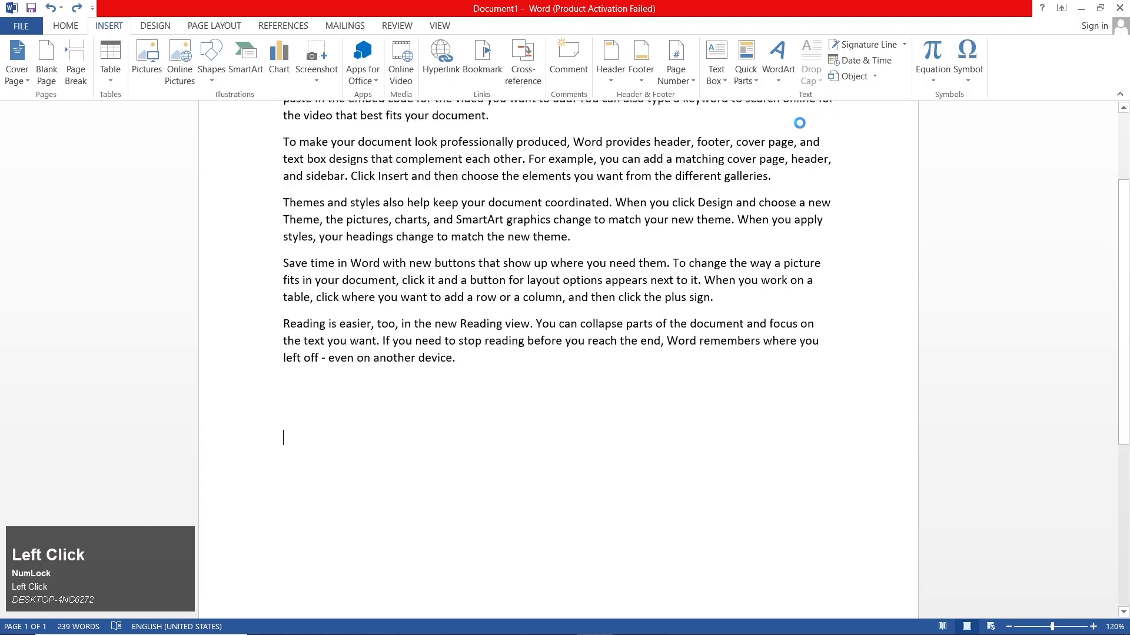
double_click(451, 283)
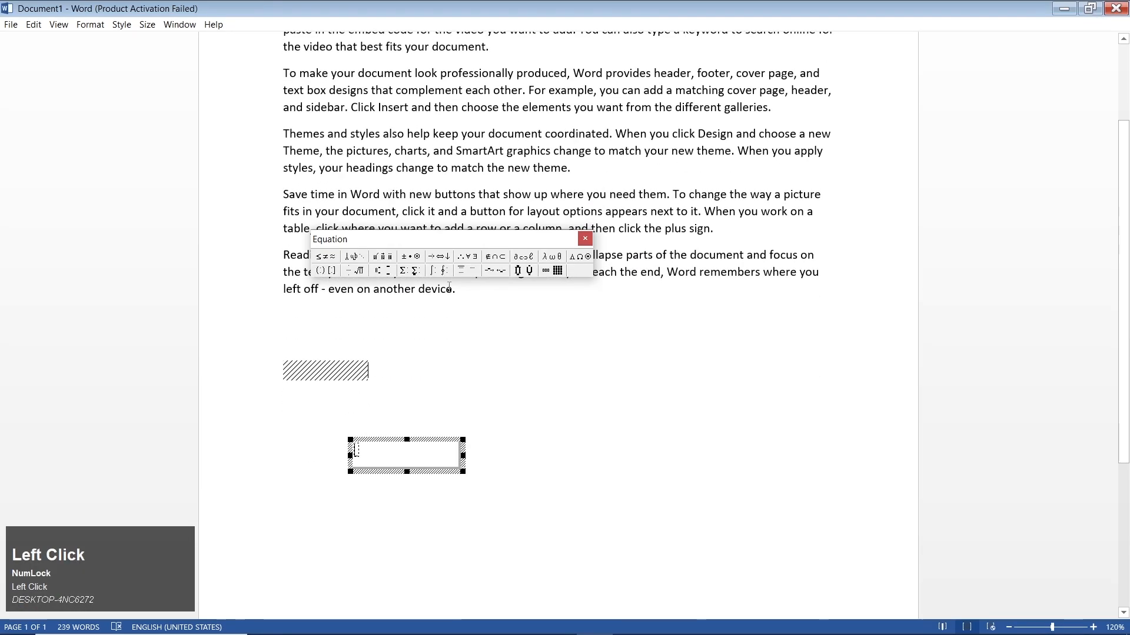
left_click(450, 288)
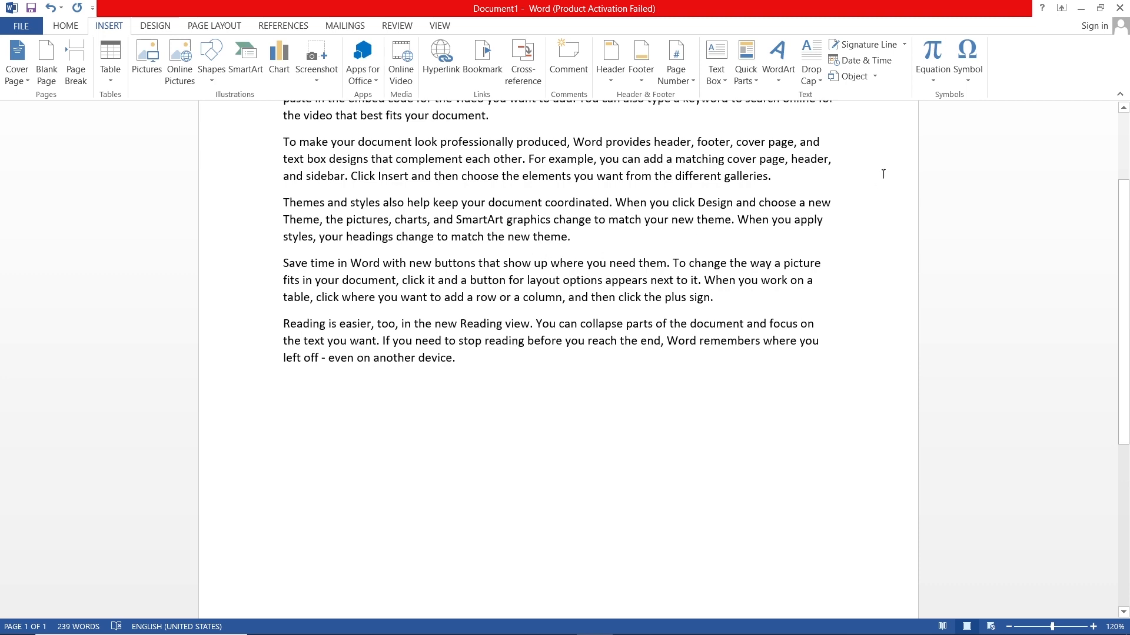
left_click(875, 76)
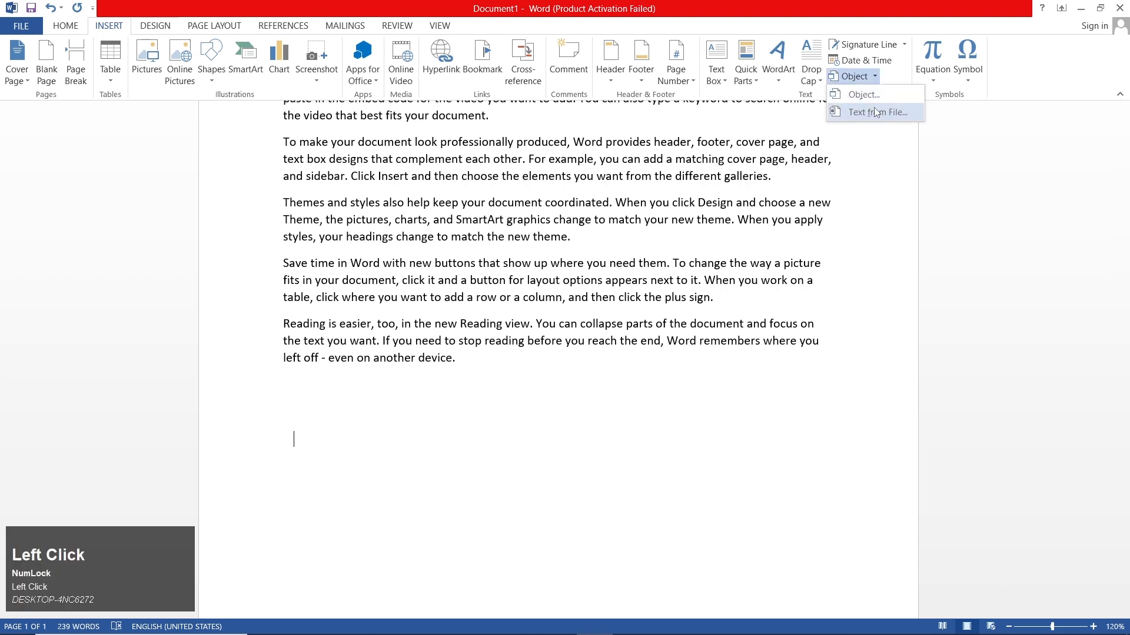
left_click(846, 163)
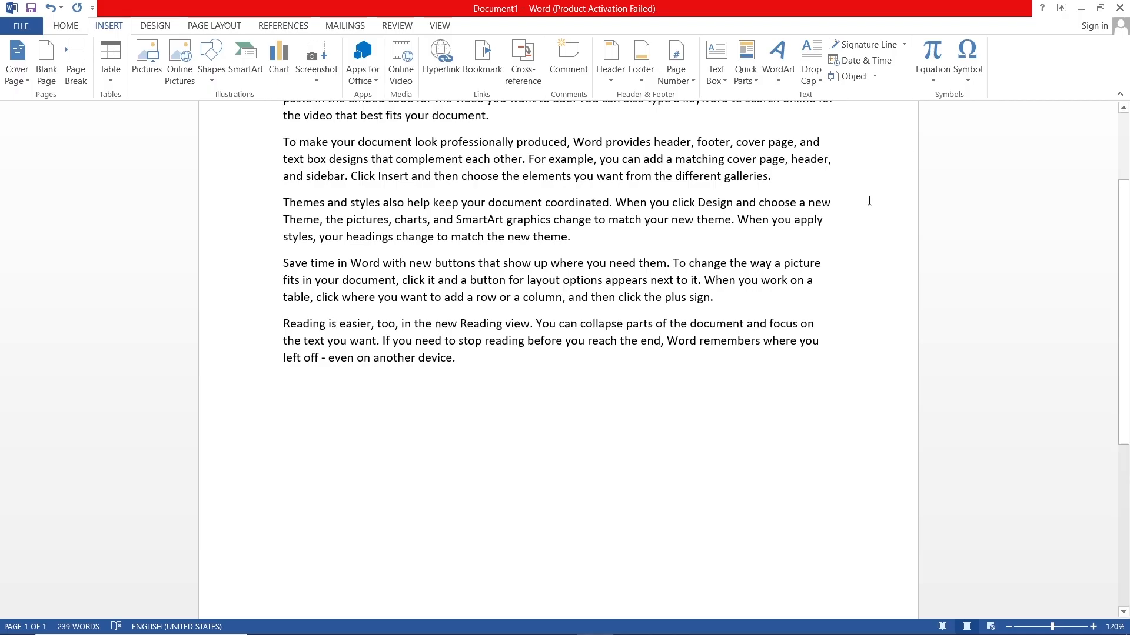
Step: Minimize the document window and create a new text document named dd on the desktop
left_click(1080, 8)
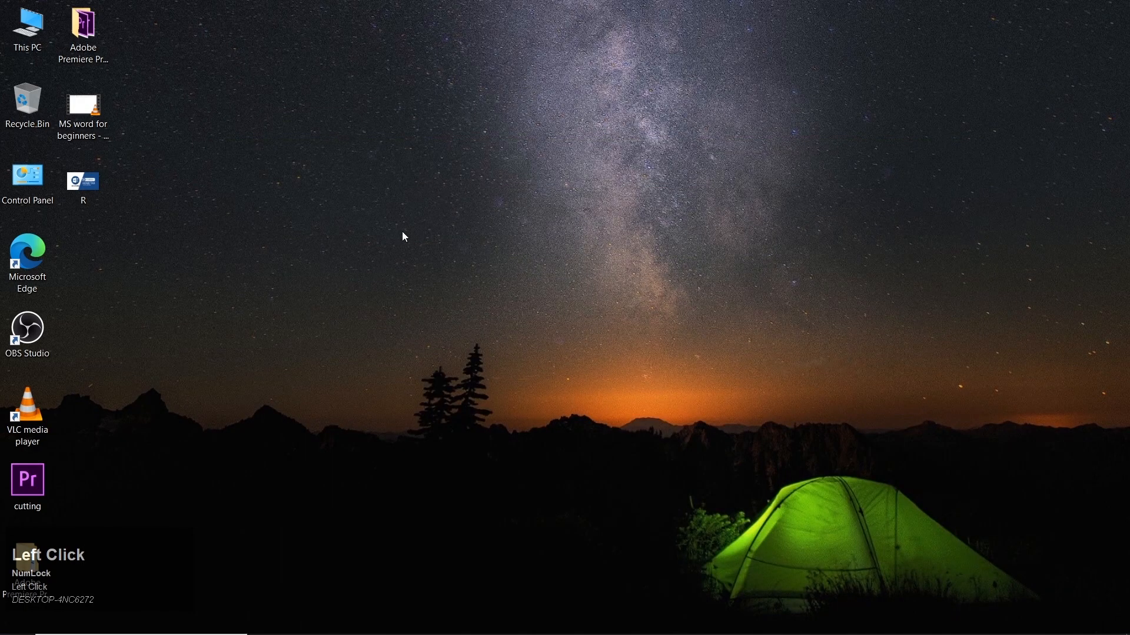
right_click(391, 171)
mouse_move(483, 300)
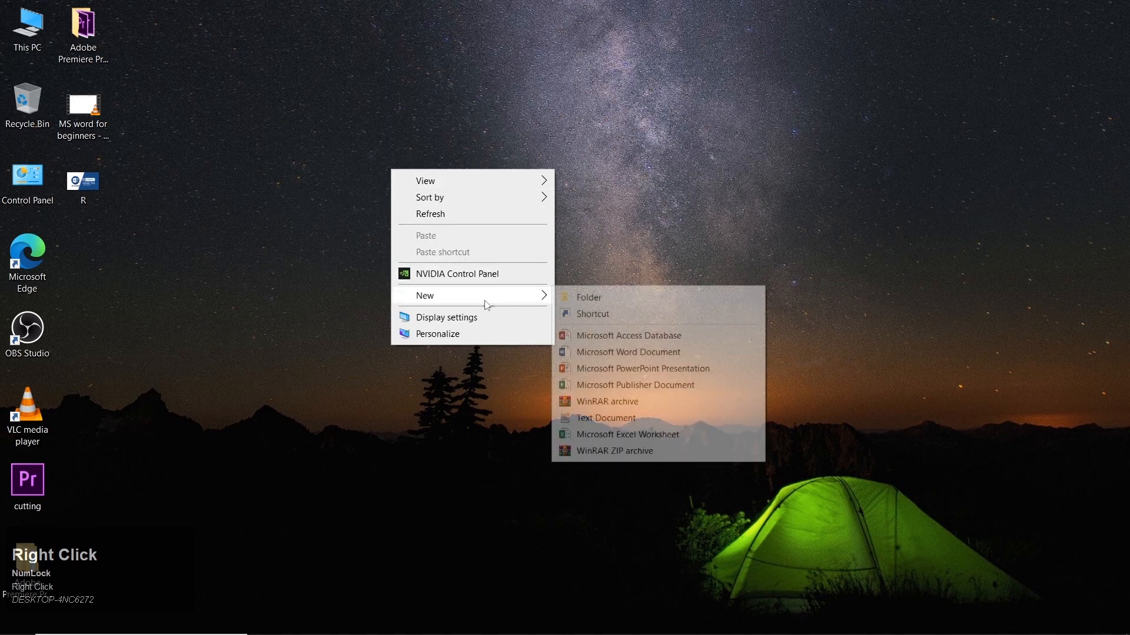
left_click(603, 418)
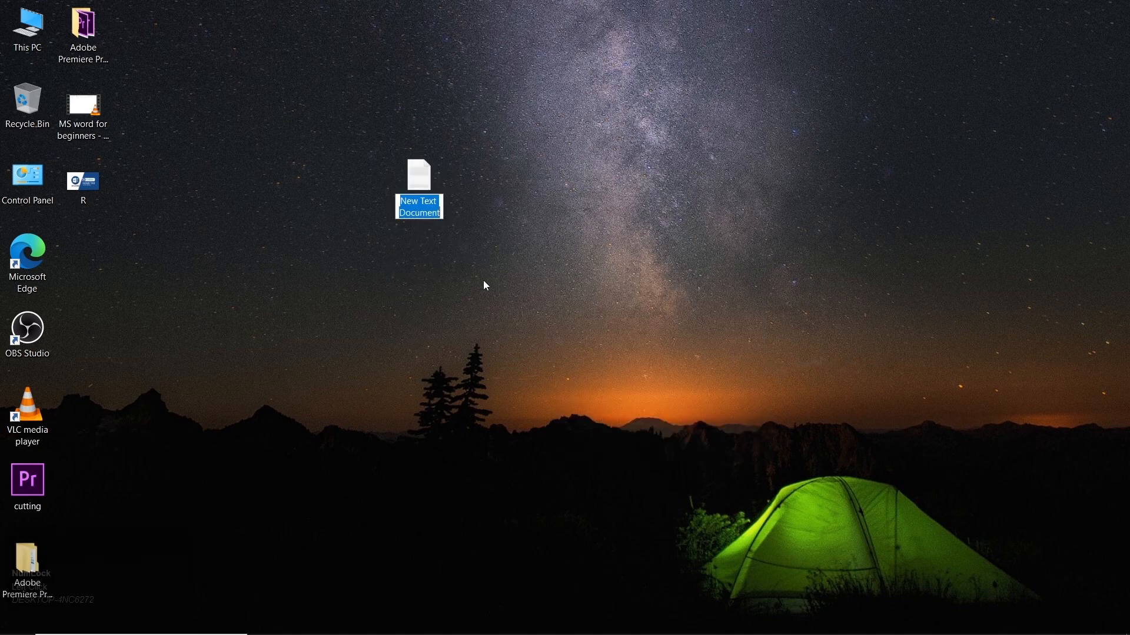
type("dd")
key("Return")
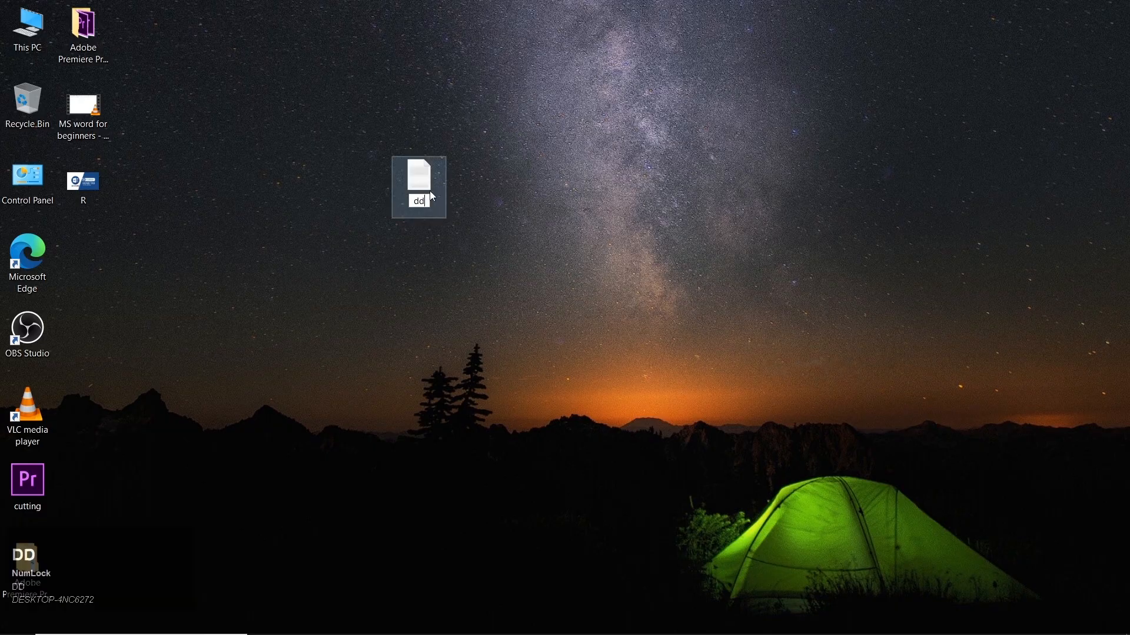
Step: Open the dd text file in Notepad, write "going back" in it, and save the change while closing it
double_click(430, 189)
double_click(442, 154)
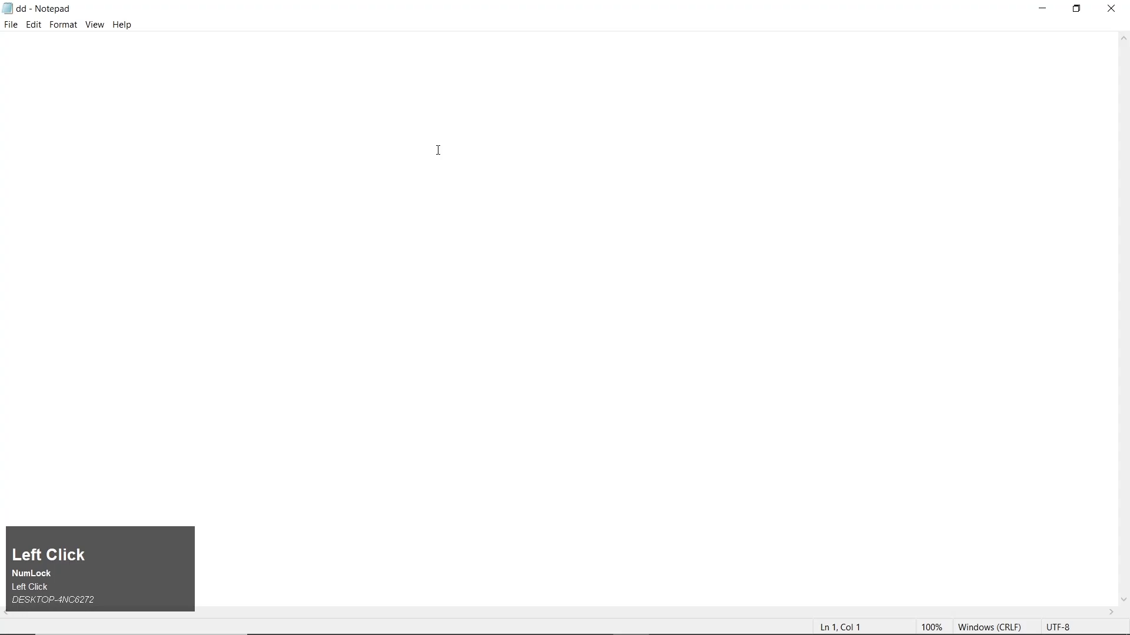
type("going back")
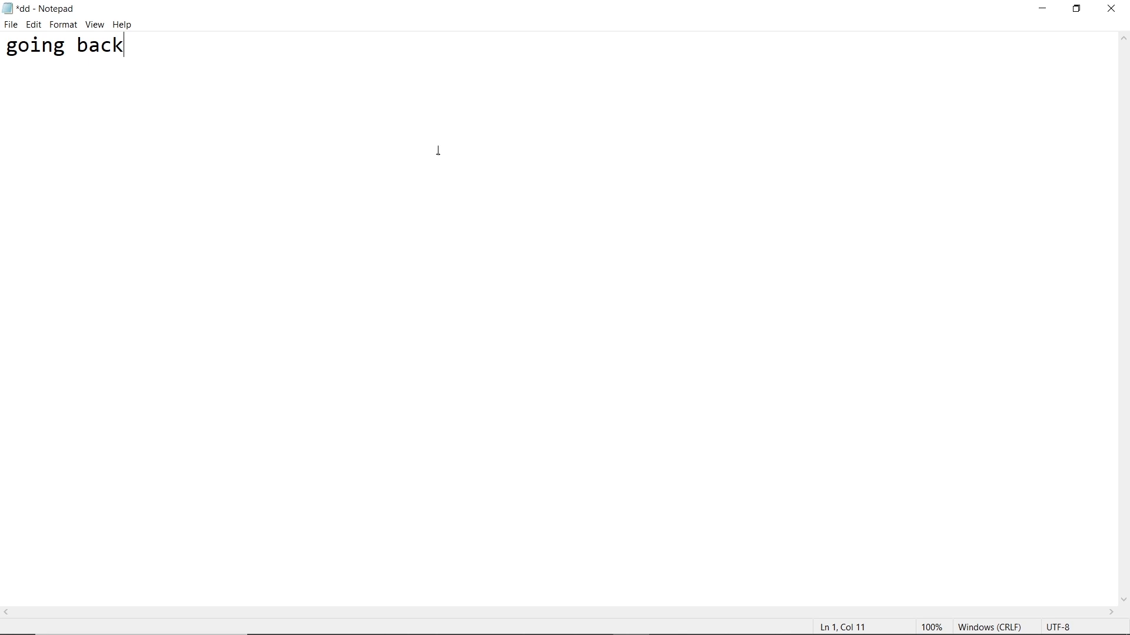
left_click(1111, 8)
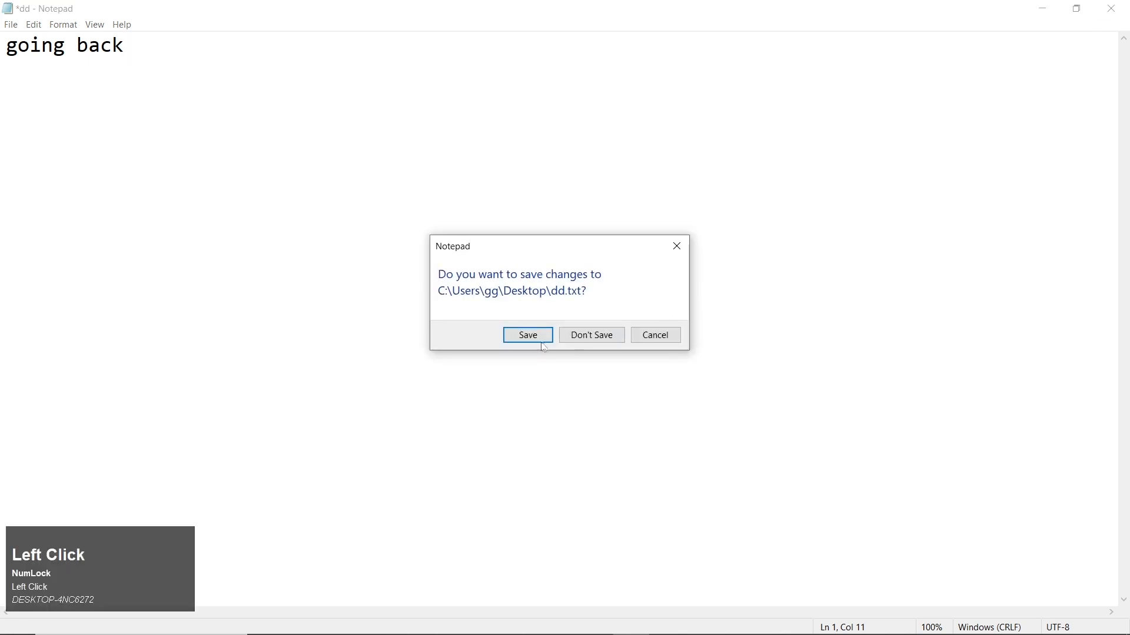
left_click(541, 334)
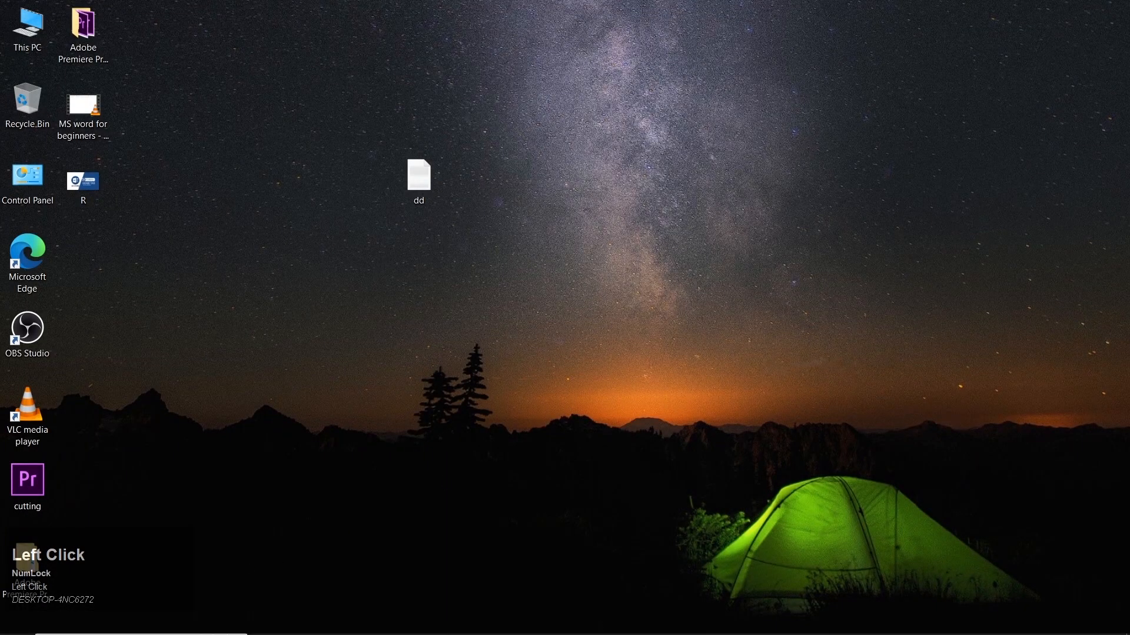
Step: Switch back to Word, insert the text of the desktop file dd by showing All Files, and undo the insertion
left_click(596, 625)
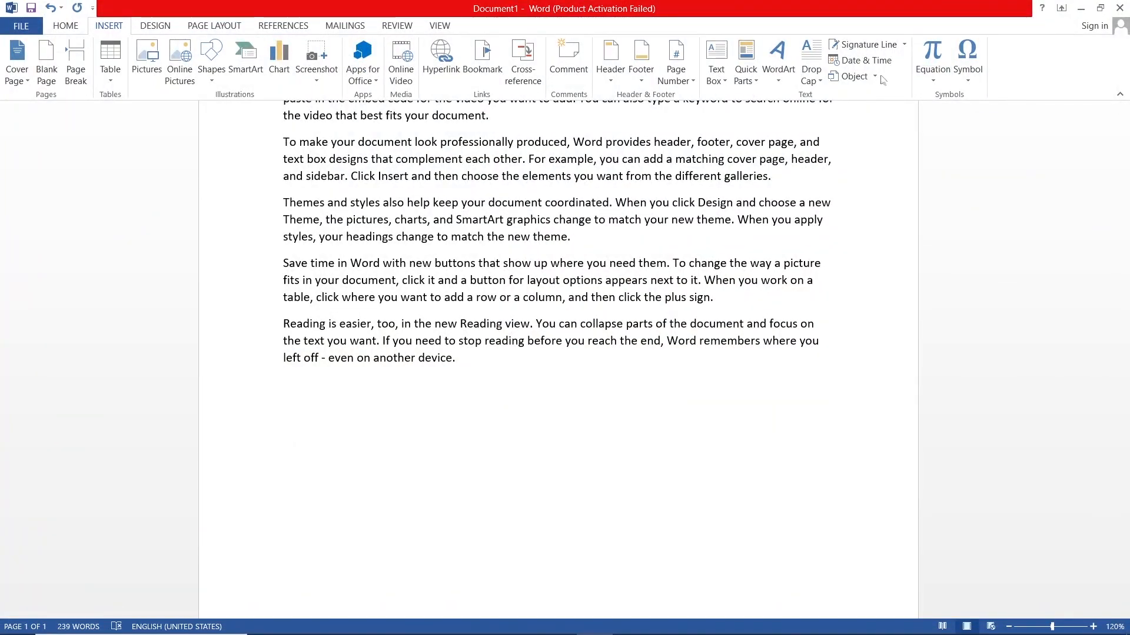
left_click(877, 76)
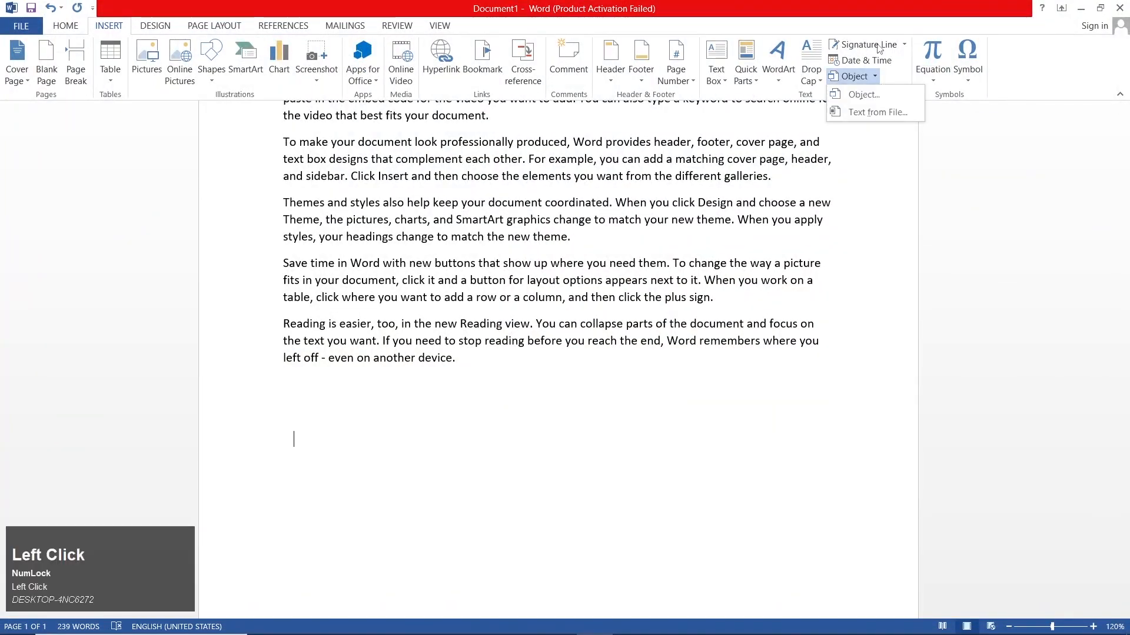
left_click(880, 111)
left_click(60, 122)
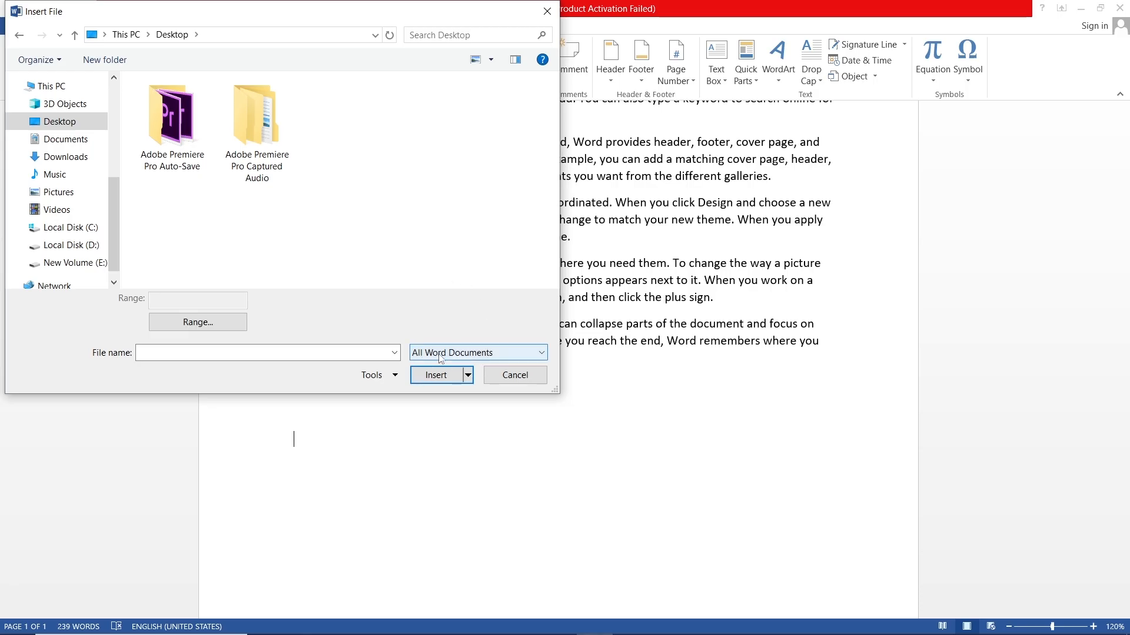
left_click(473, 358)
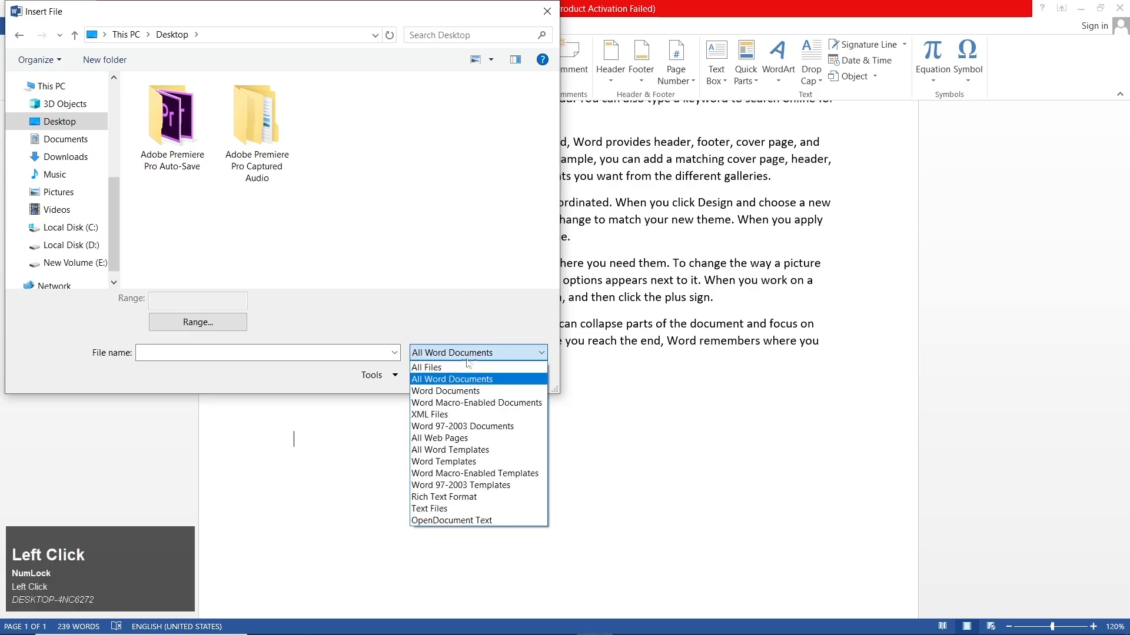
left_click(446, 368)
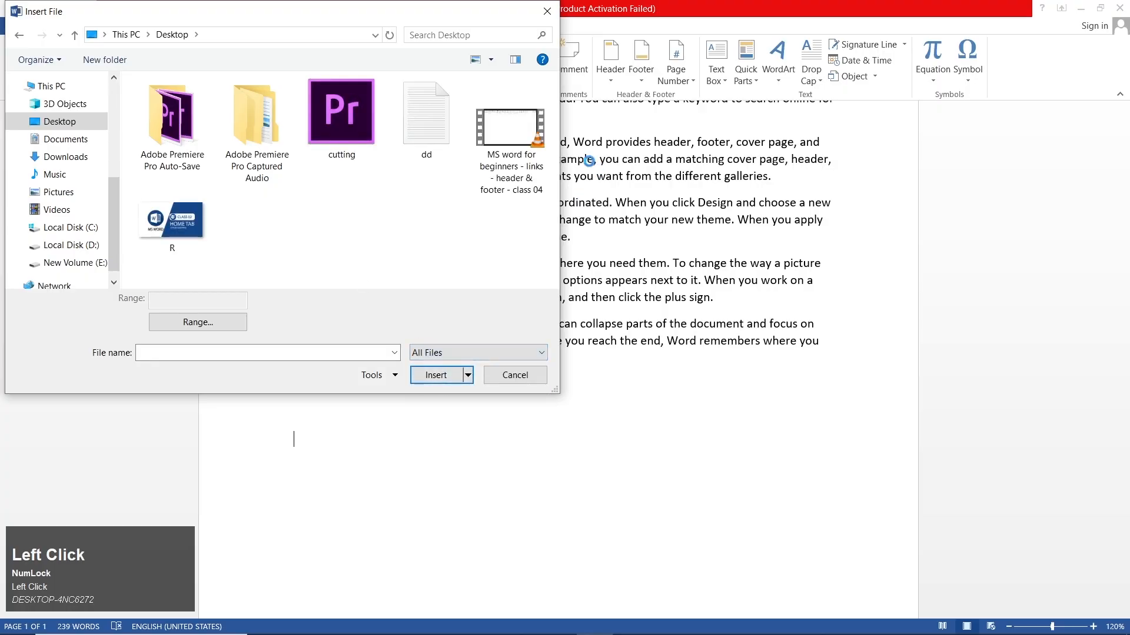
double_click(444, 139)
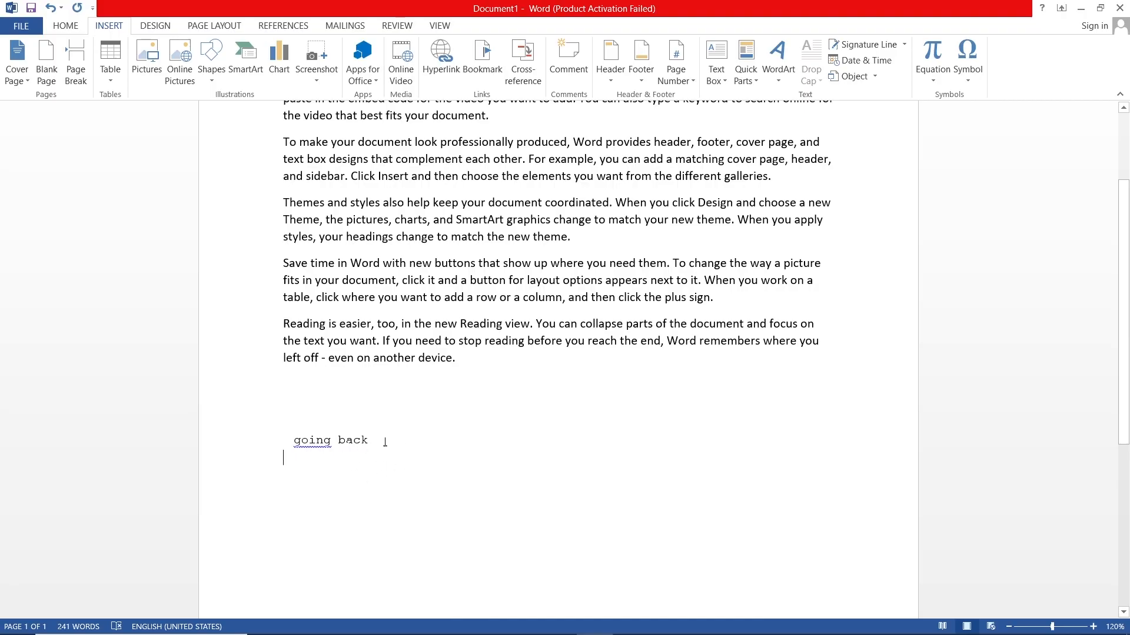
key("ctrl+z")
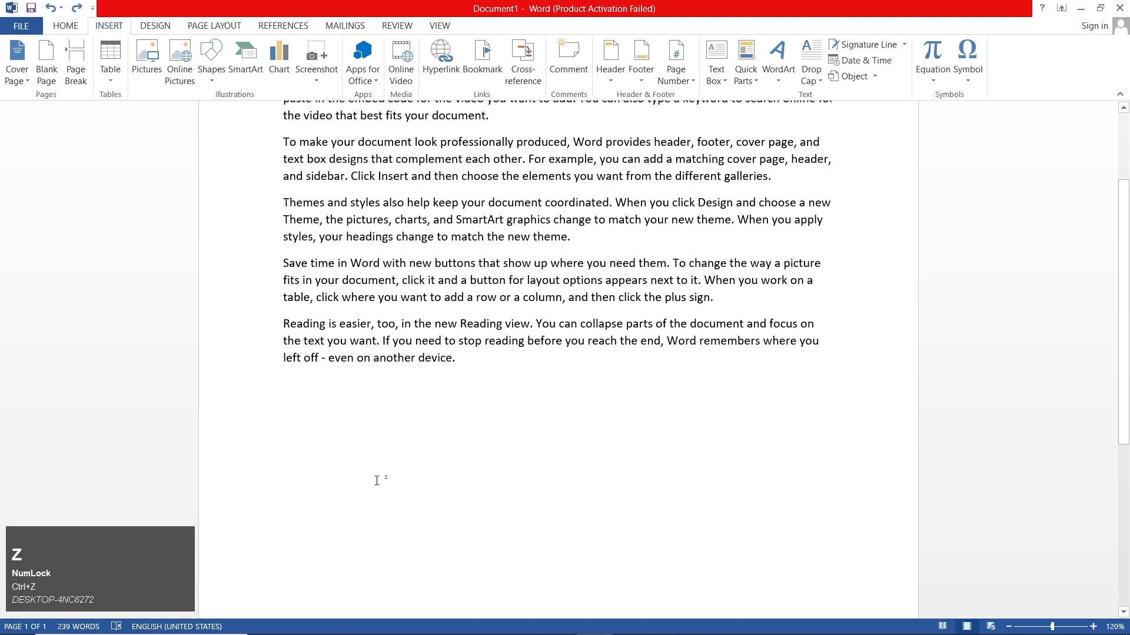
Step: Insert the symbols ←, ↗ and ₽ at the cursor, moving the Symbol dialog off the insertion spot
left_click(963, 82)
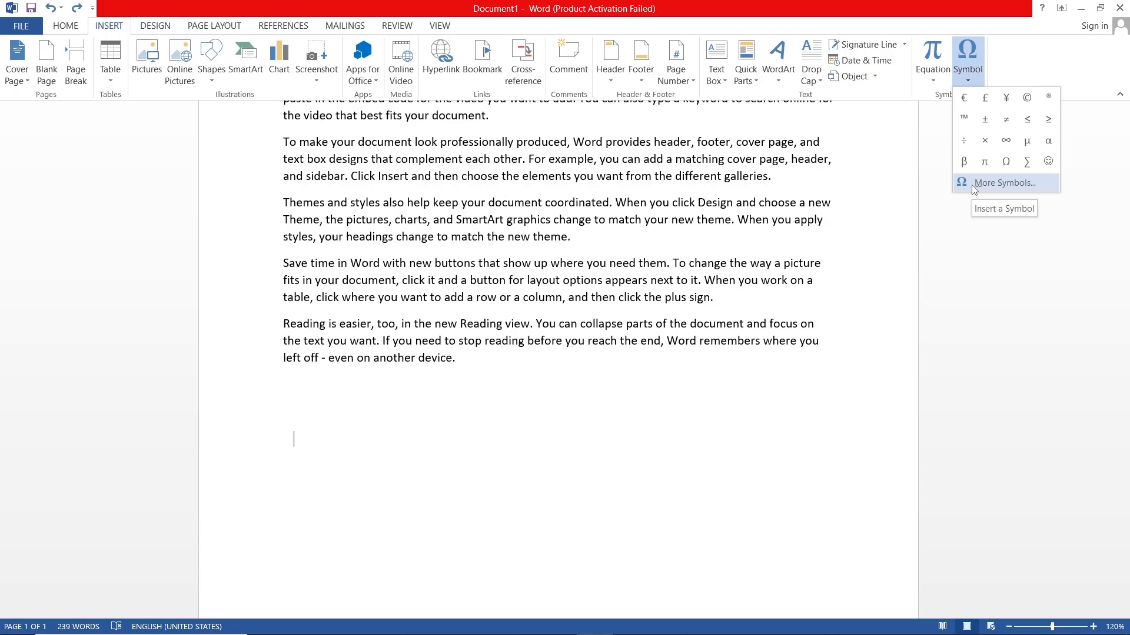
left_click(989, 185)
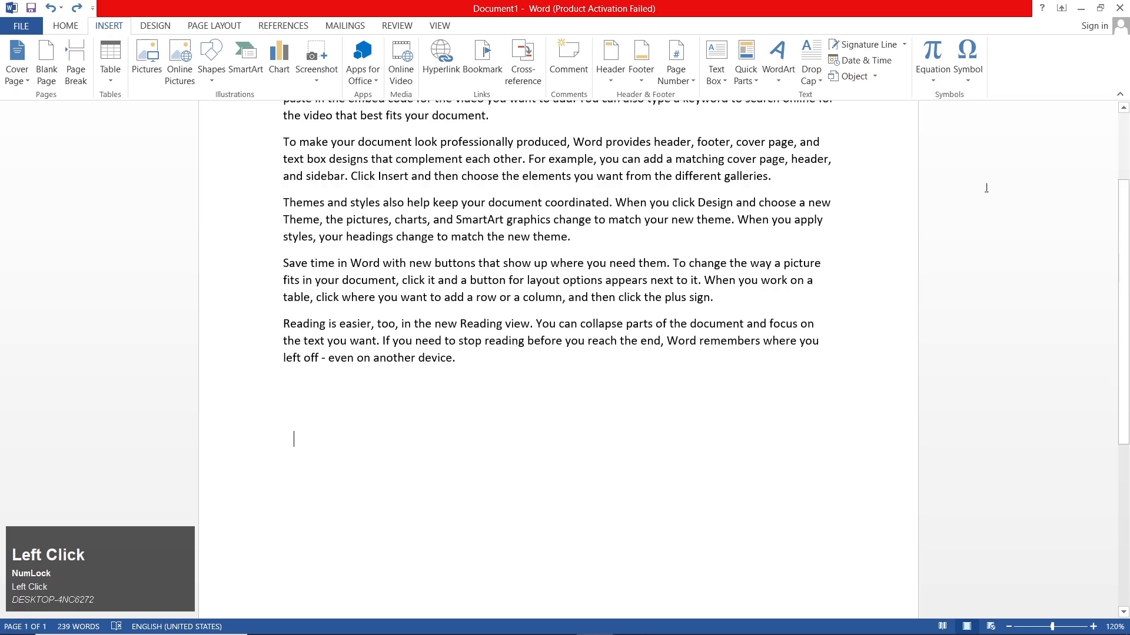
double_click(533, 286)
left_click_drag(572, 179, 715, 163)
double_click(799, 270)
double_click(818, 233)
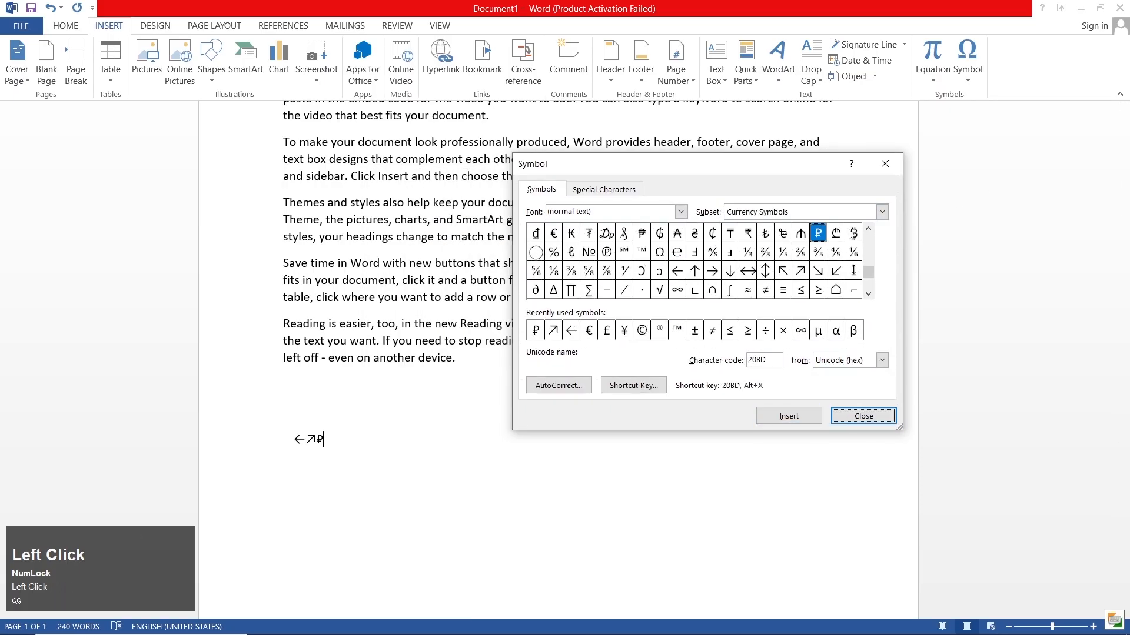
Step: Insert the symbols ₿, ™, − and ∩ after the ruble sign, and select the Identical To symbol
double_click(854, 233)
double_click(642, 257)
double_click(606, 289)
double_click(712, 290)
left_click(782, 289)
Step: Choose the Mathematical Operators subset and insert the symbols − and ∩ after the existing ones
left_click(789, 212)
scroll(789, 253, "down", 3)
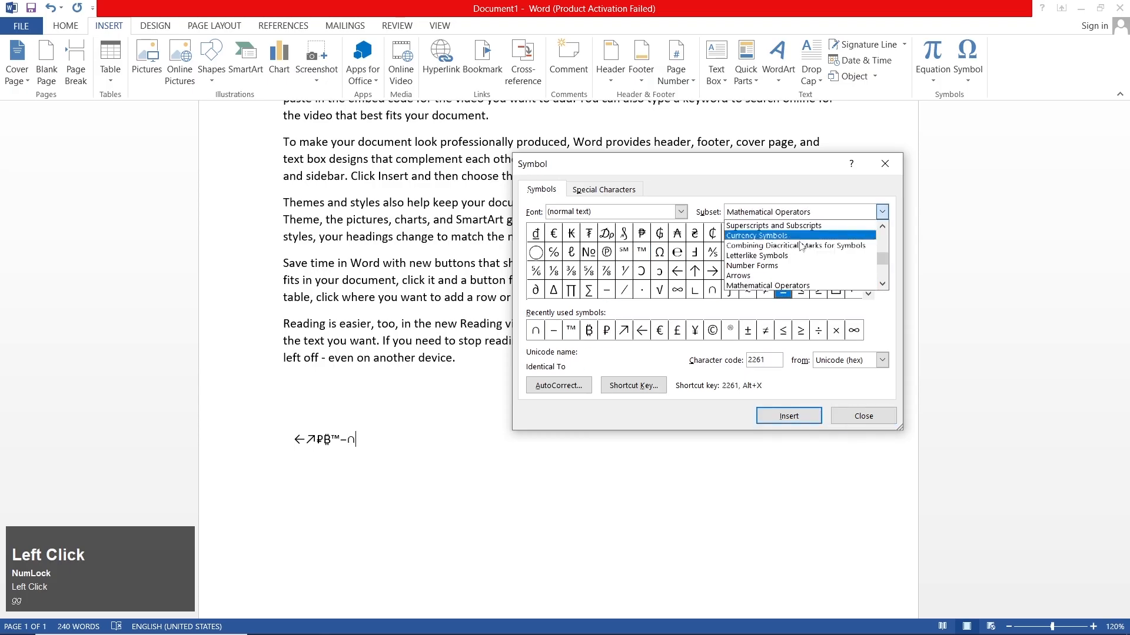
left_click(792, 288)
double_click(606, 252)
double_click(712, 251)
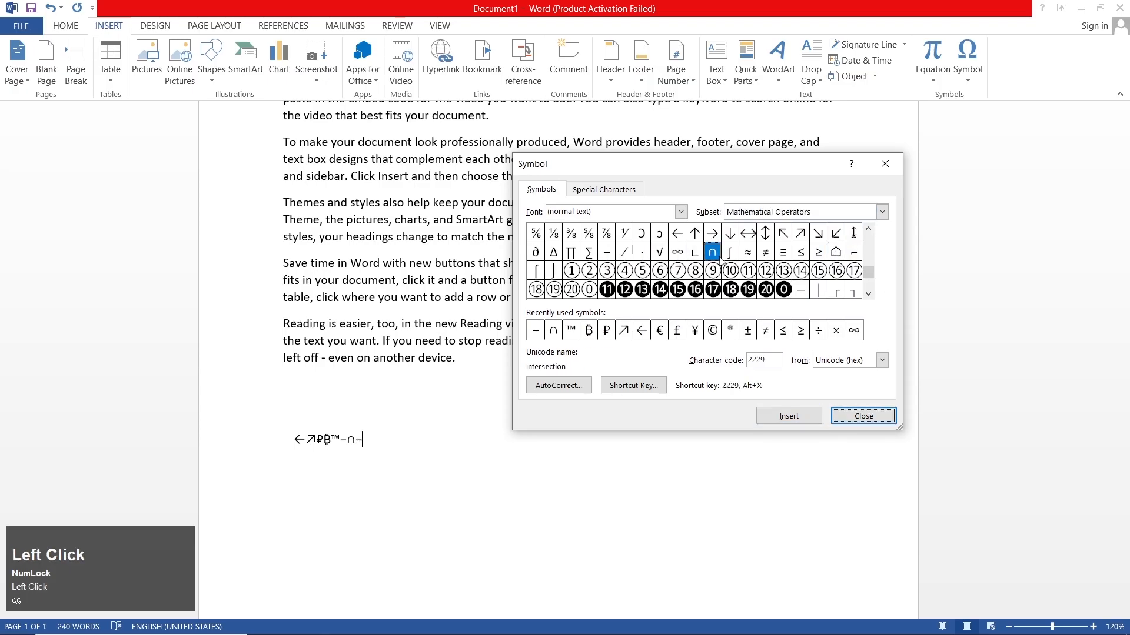
Step: Insert the enclosed number symbols ⑯, ⓭, ①, ⑩ and ⓴ after the intersection sign
double_click(836, 270)
double_click(642, 289)
double_click(571, 271)
left_click(730, 271)
double_click(730, 270)
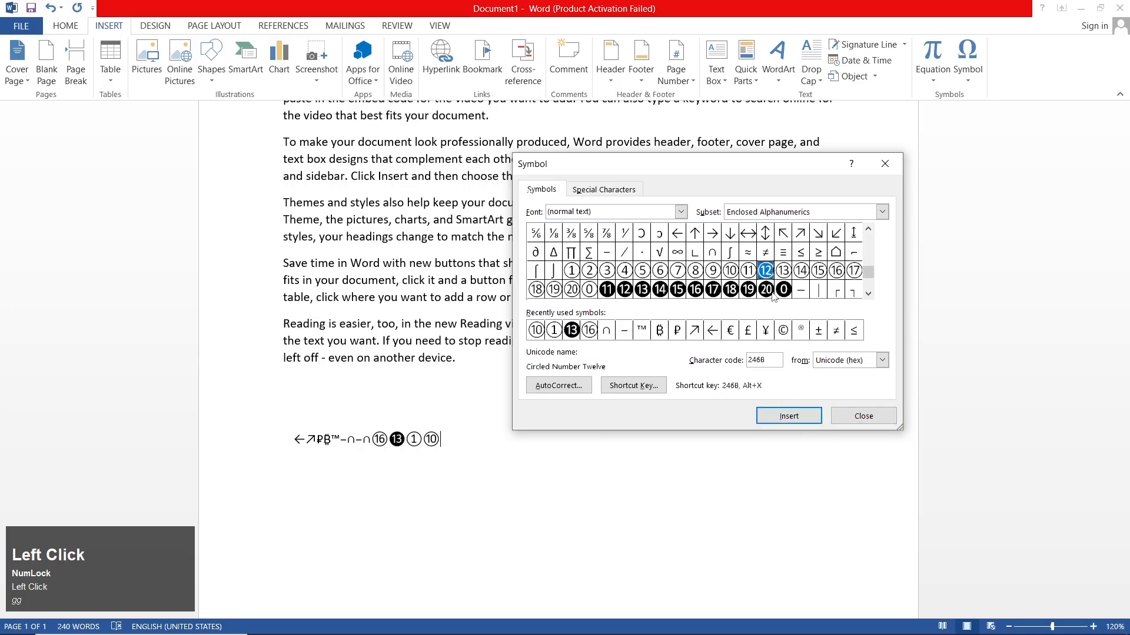
double_click(765, 290)
Step: Change the symbol font to Adobe Gothic Std B and insert the character U
left_click(681, 212)
scroll(639, 259, "down", 3)
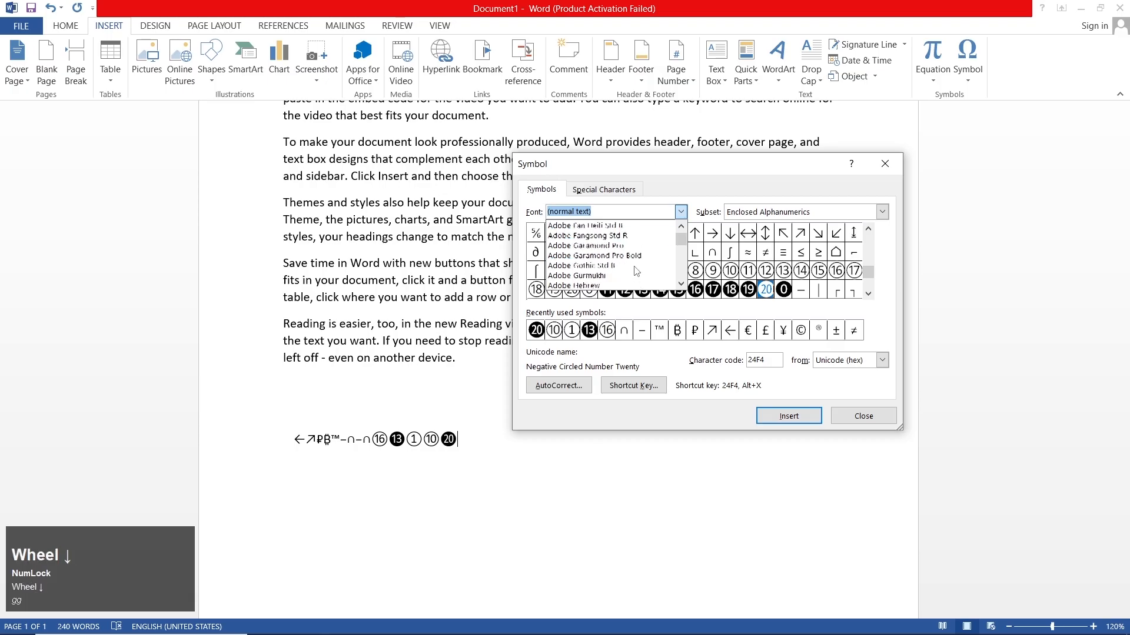
left_click(639, 270)
left_click(675, 253)
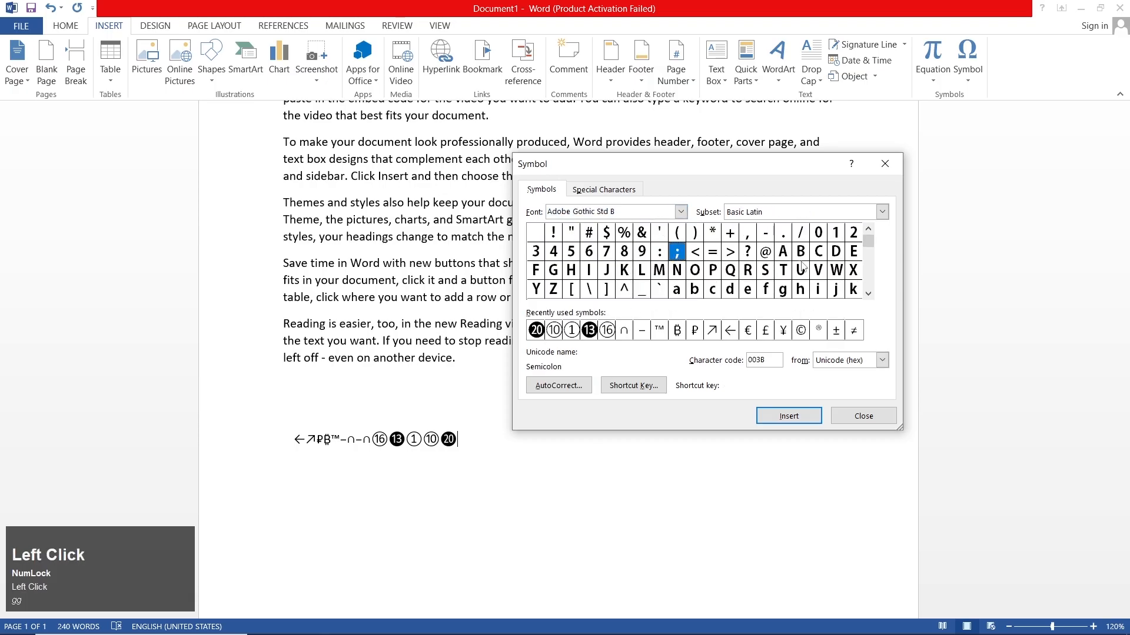
double_click(799, 269)
Step: Insert the Basic Latin characters <, A, E, M and a second M after the U, and close the Symbol dialog
left_click(882, 212)
left_click(692, 257)
double_click(695, 251)
double_click(783, 252)
double_click(854, 252)
double_click(659, 270)
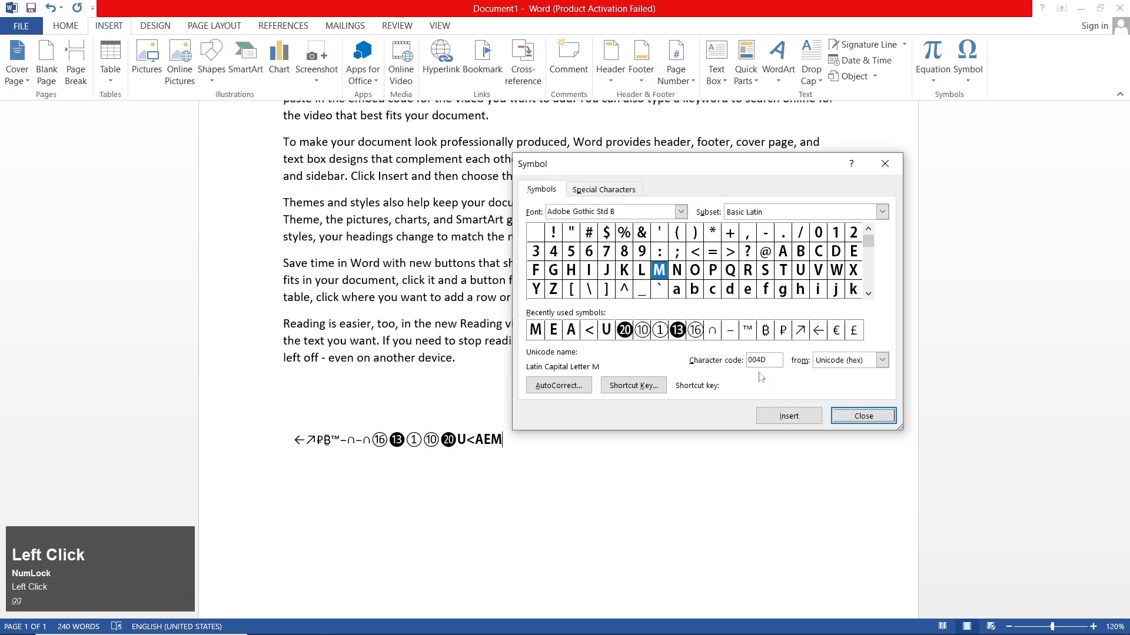
left_click(809, 418)
left_click(839, 418)
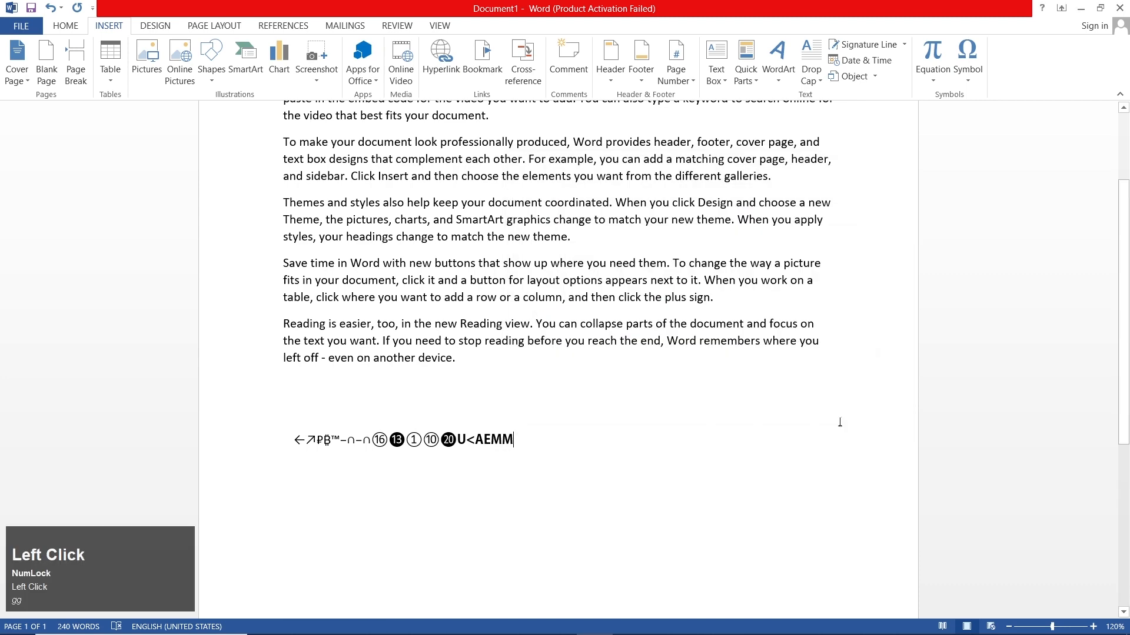
Step: Select the entire contents of the document
key("ctrl+a")
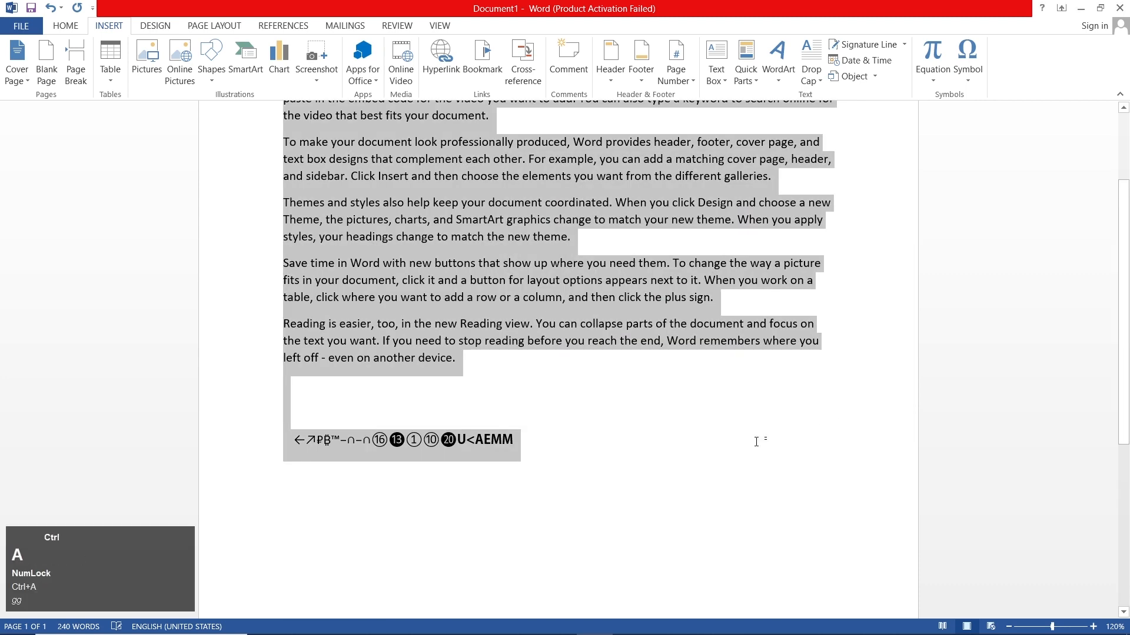